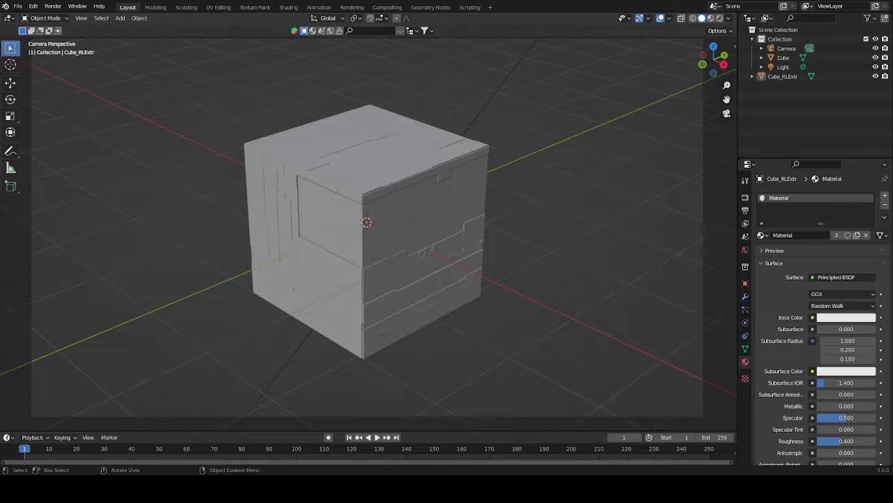
Inspect the panel edges of the Cube_RLExtr mesh in Edit Mode, then return to Object Mode.
{"action": "left_click", "coordinate": [356, 230]}
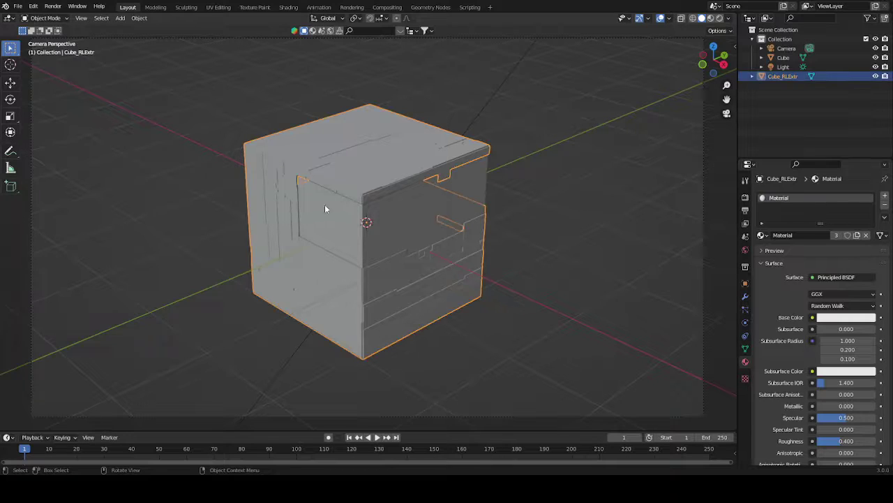
{"action": "key", "text": "Tab"}
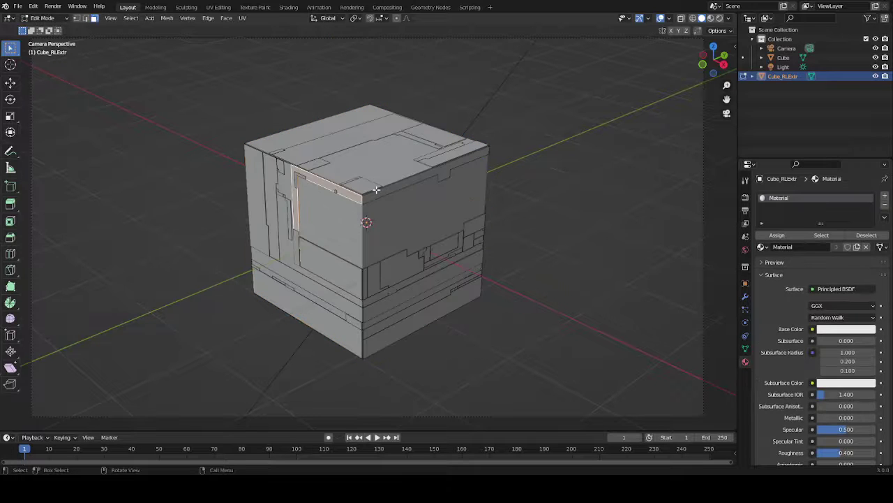
{"action": "scroll", "coordinate": [360, 177], "scroll_direction": "up", "scroll_amount": 6}
{"action": "scroll", "coordinate": [360, 177], "scroll_direction": "down", "scroll_amount": 8}
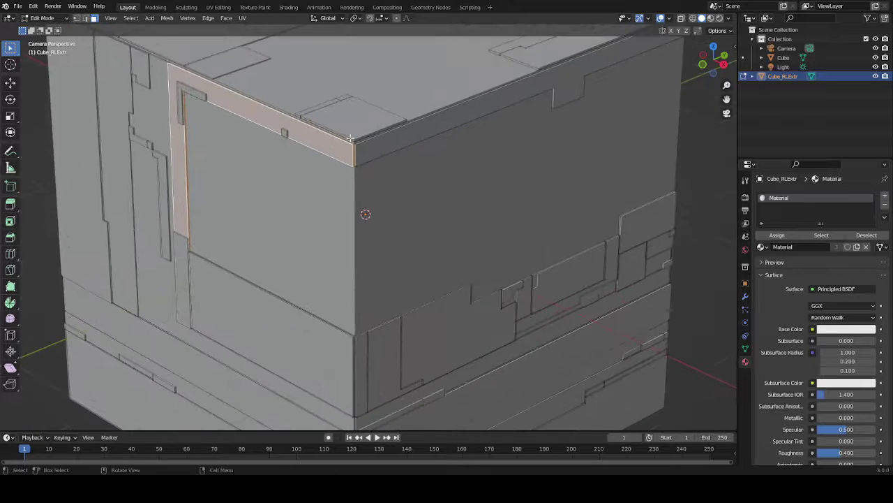
{"action": "key", "text": "Tab"}
{"action": "scroll", "coordinate": [349, 189], "scroll_direction": "up", "scroll_amount": 3}
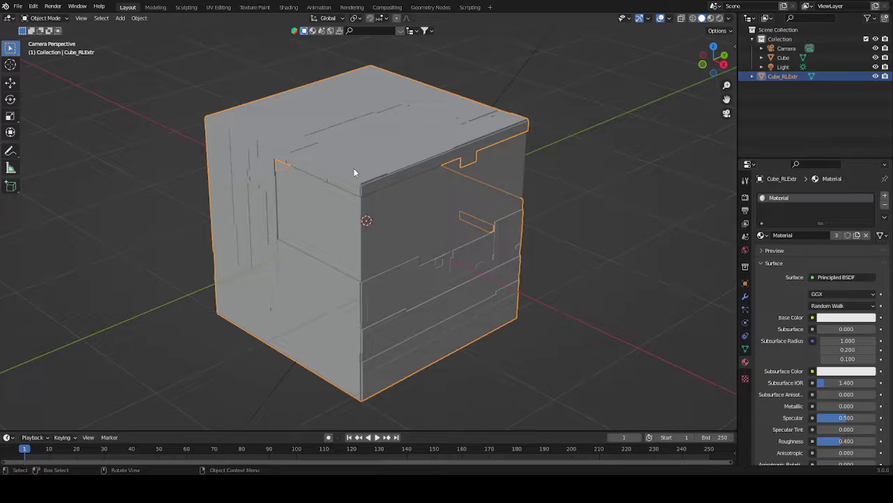
In Edit Mode, clear the selection and pick individual linked panels around the cube's near upper corner to examine the separate islands.
{"action": "key", "text": "Tab"}
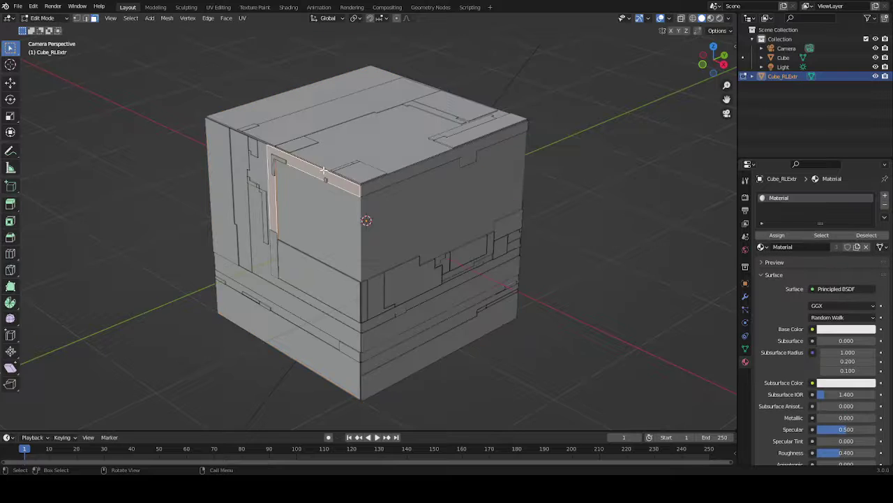
{"action": "key", "text": "alt+a"}
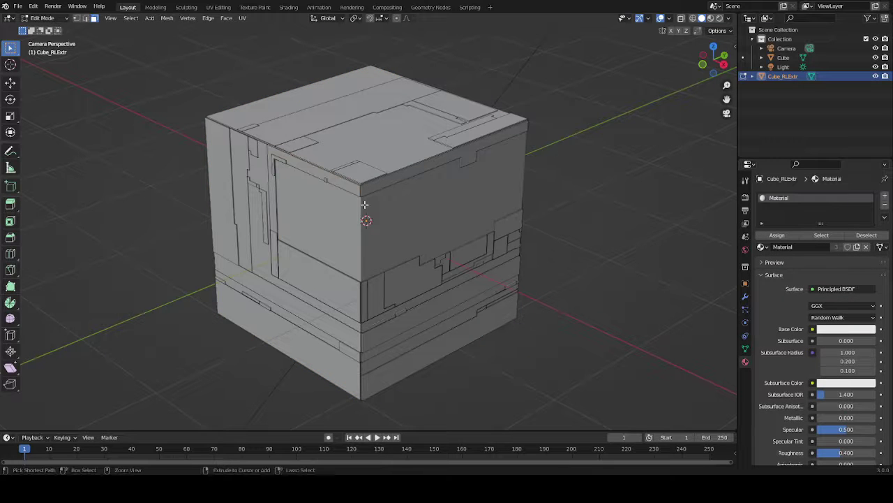
{"action": "middle_click_drag", "start_coordinate": [365, 203], "coordinate": [356, 130], "text": "ctrl"}
{"action": "middle_click_drag", "start_coordinate": [348, 183], "coordinate": [366, 193], "text": "shift"}
{"action": "key", "text": "l"}
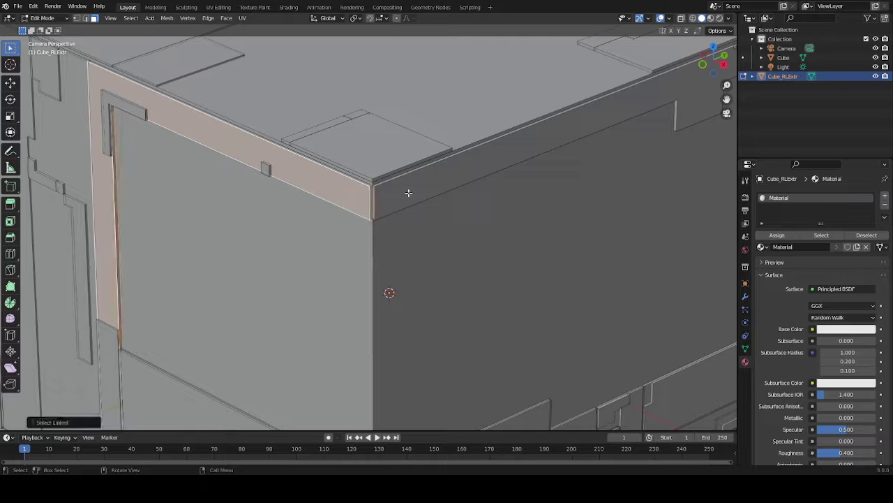
{"action": "left_click", "coordinate": [408, 198]}
{"action": "key", "text": "l"}
{"action": "left_click", "coordinate": [375, 170]}
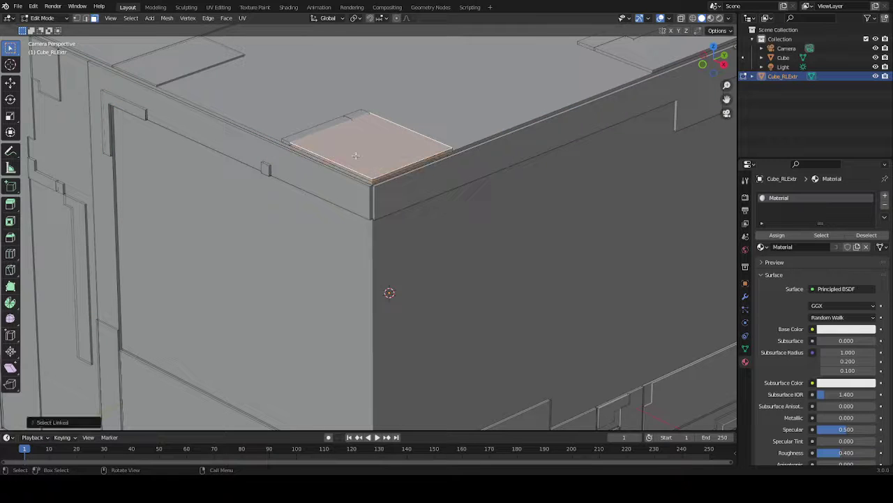
{"action": "key", "text": "l"}
Select all geometry of Cube_RLExtr in Edit Mode and return to Object Mode.
{"action": "key", "text": "Tab"}
{"action": "key", "text": "Tab"}
{"action": "key", "text": "a"}
{"action": "key", "text": "Tab"}
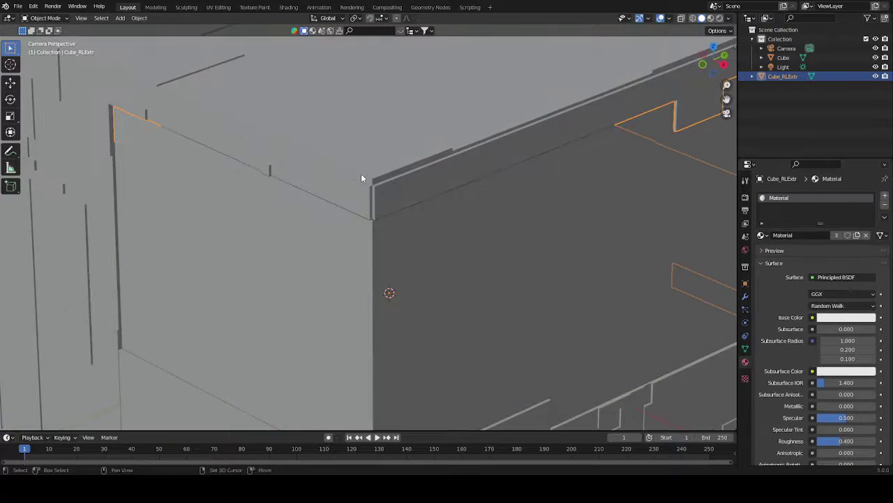
Apply Random VColor to Cube_RLExtr, comparing the Island and Selected limits and keeping Selected.
{"action": "key", "text": "shift+q"}
{"action": "left_click", "coordinate": [361, 175]}
{"action": "left_click", "coordinate": [450, 276]}
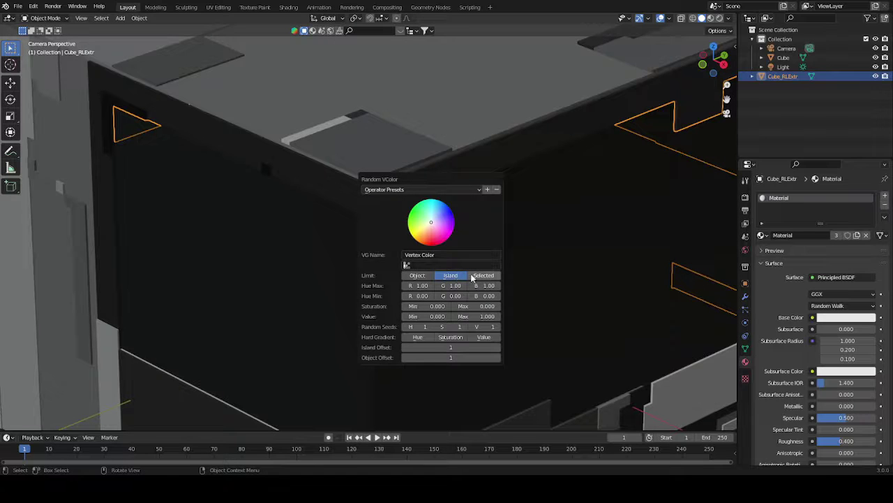
{"action": "left_click", "coordinate": [477, 276]}
{"action": "left_click", "coordinate": [457, 277]}
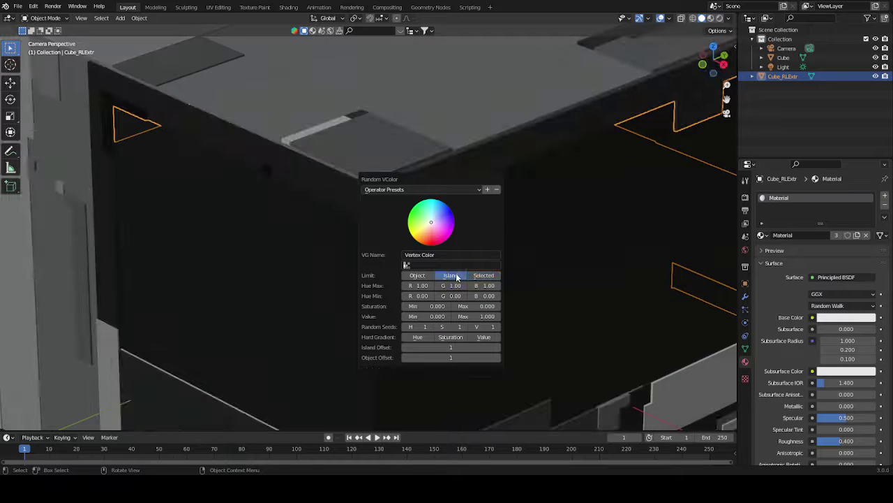
{"action": "left_click", "coordinate": [478, 277]}
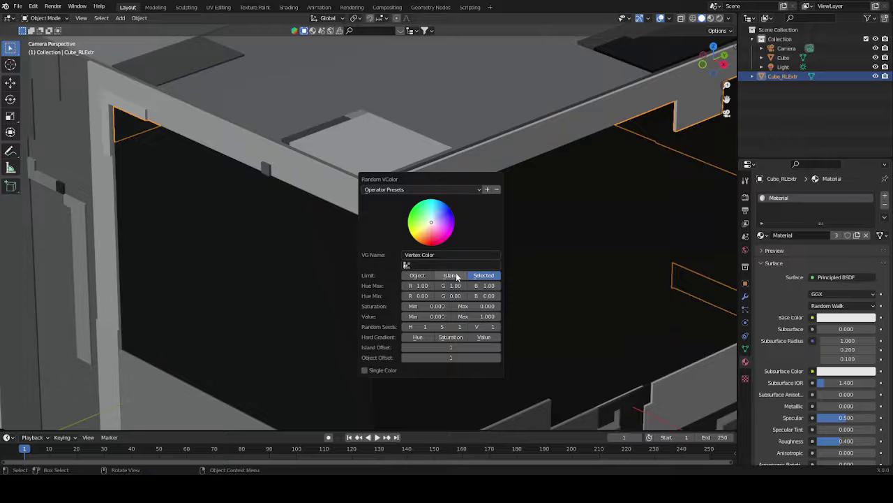
{"action": "left_click", "coordinate": [457, 276]}
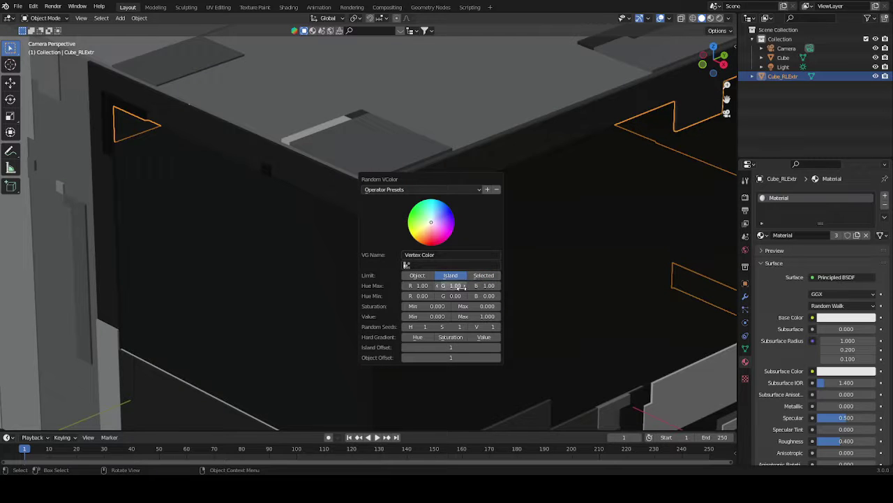
{"action": "left_click", "coordinate": [488, 278]}
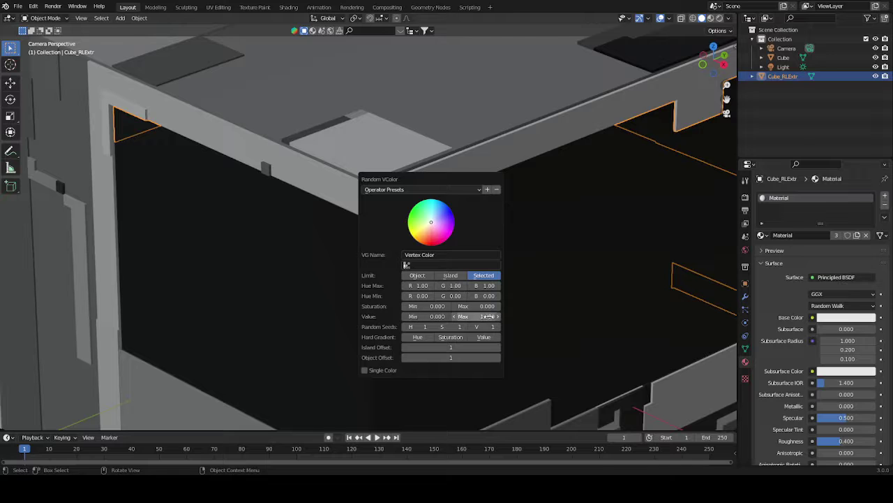
{"action": "mouse_move", "coordinate": [488, 316]}
{"action": "left_mouse_down"}
{"action": "mouse_move", "coordinate": [469, 317]}
{"action": "mouse_move", "coordinate": [510, 317]}
{"action": "mouse_move", "coordinate": [477, 317]}
{"action": "mouse_move", "coordinate": [494, 316]}
{"action": "left_mouse_up"}
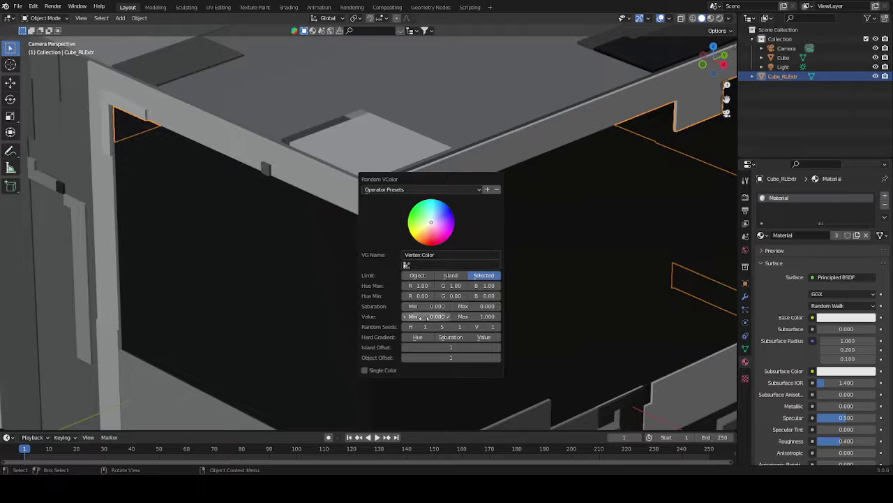
{"action": "mouse_move", "coordinate": [469, 308]}
{"action": "left_mouse_down"}
{"action": "mouse_move", "coordinate": [513, 308]}
{"action": "mouse_move", "coordinate": [457, 306]}
{"action": "left_mouse_up"}
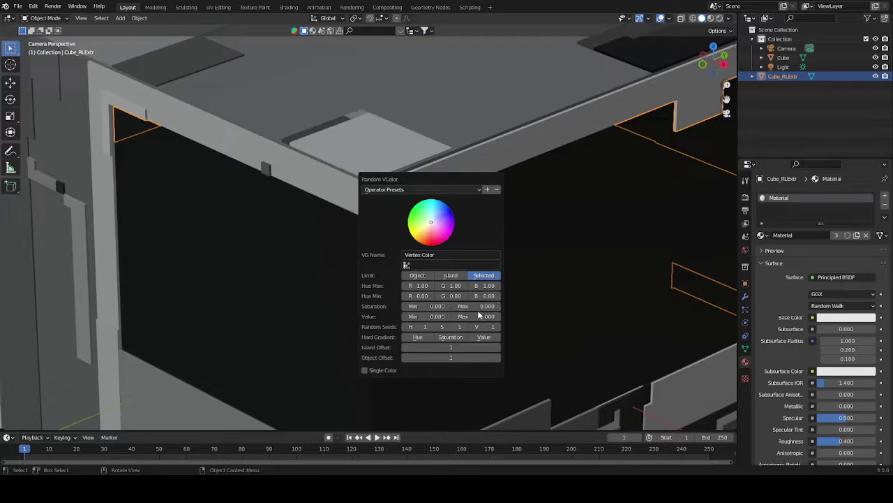
{"action": "left_click_drag", "start_coordinate": [421, 181], "coordinate": [418, 144]}
{"action": "middle_click_drag", "start_coordinate": [300, 126], "coordinate": [434, 169], "text": "ctrl"}
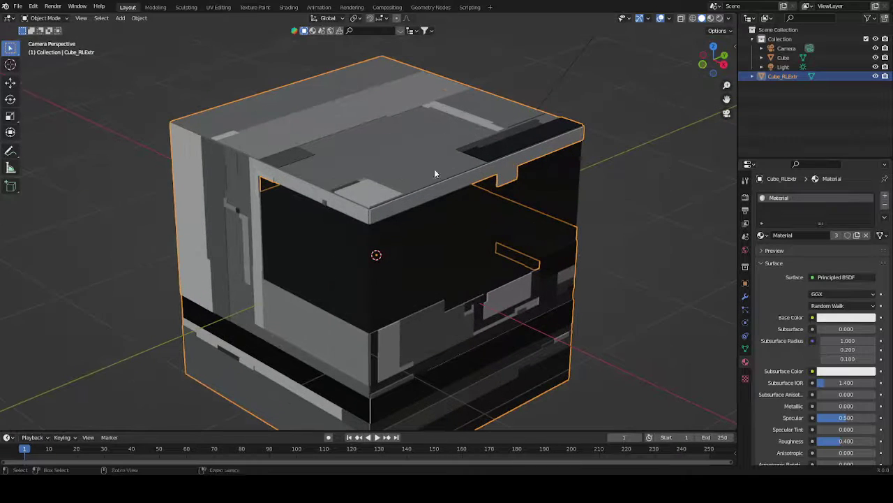
Deselect the cube and switch to the Shading workspace to show its material nodes.
{"action": "left_click", "coordinate": [649, 209]}
{"action": "left_click", "coordinate": [288, 7]}
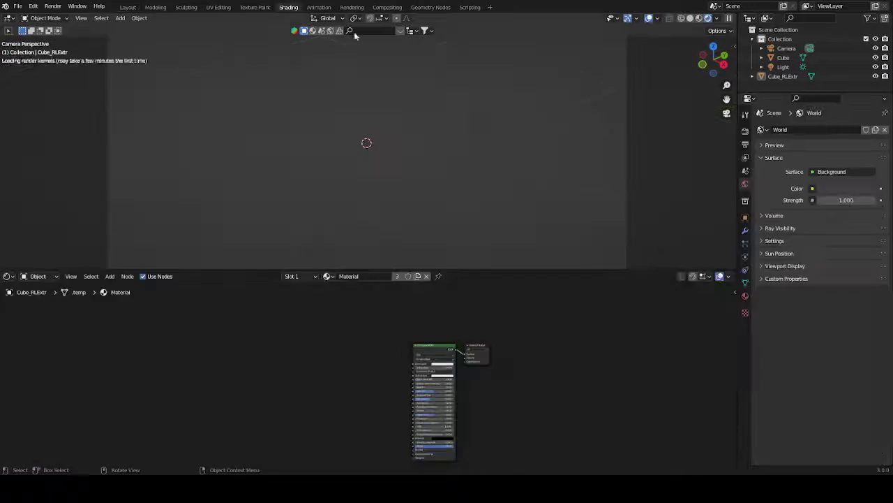
{"action": "scroll", "coordinate": [374, 175], "scroll_direction": "up", "scroll_amount": 2}
{"action": "scroll", "coordinate": [334, 349], "scroll_direction": "up", "scroll_amount": 3}
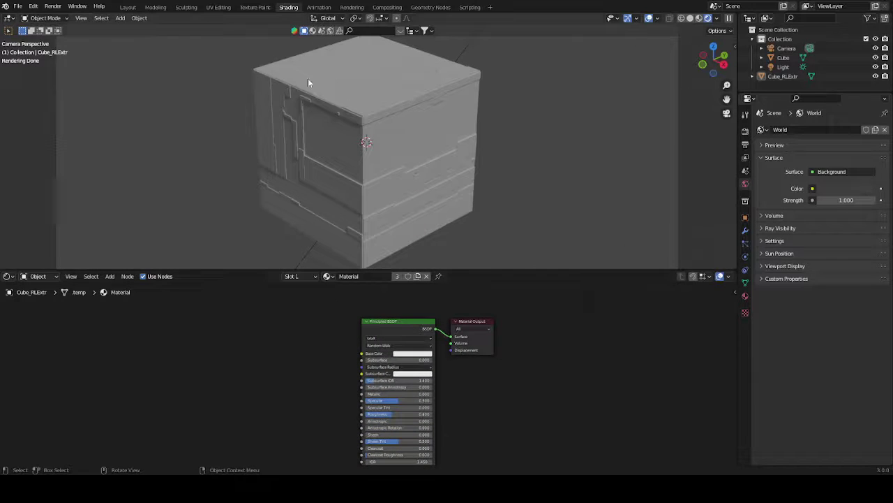
{"action": "scroll", "coordinate": [291, 359], "scroll_direction": "up", "scroll_amount": 2}
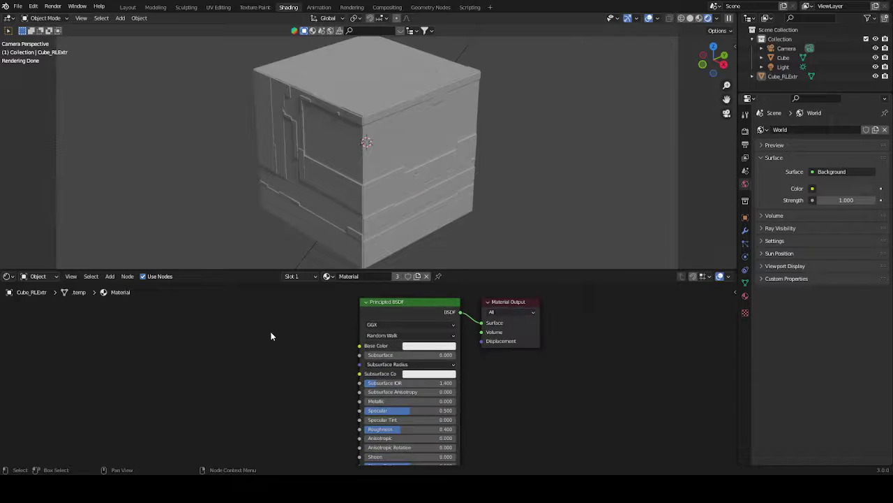
Add a Vertex Color node and connect its Color output to the Principled BSDF's Base Color.
{"action": "key", "text": "shift+a"}
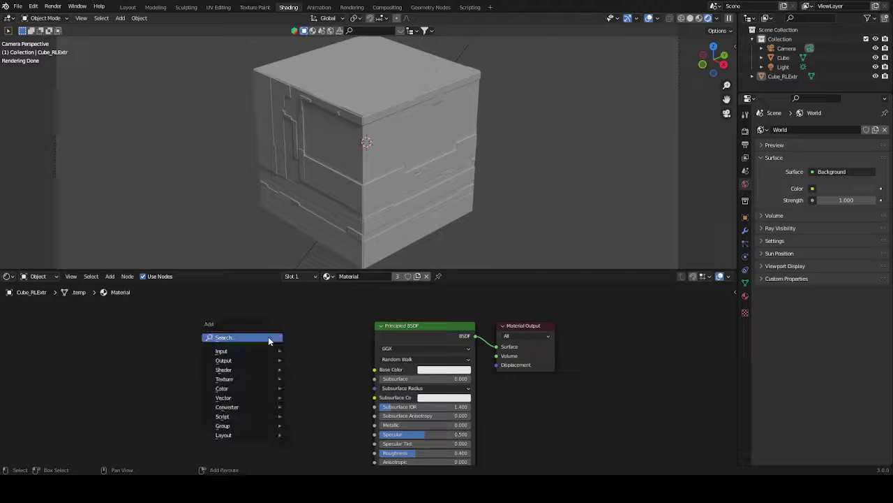
{"action": "left_click", "coordinate": [268, 337]}
{"action": "type", "text": "vert"}
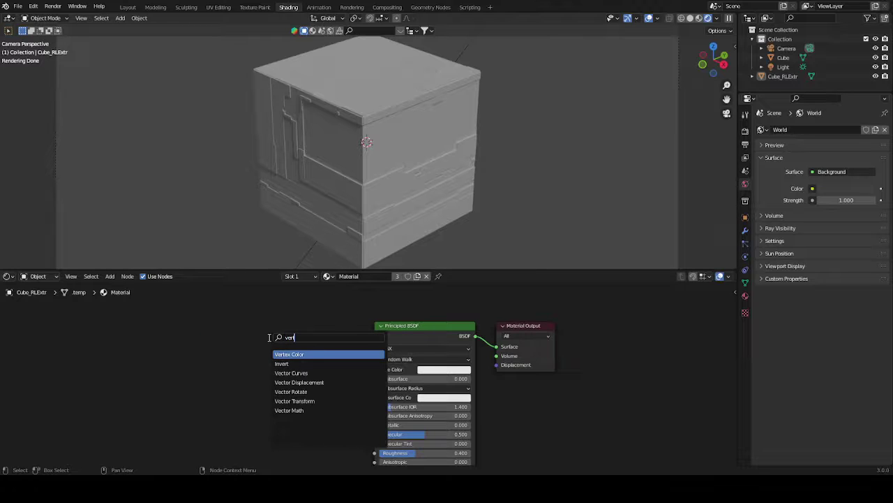
{"action": "left_click", "coordinate": [308, 354]}
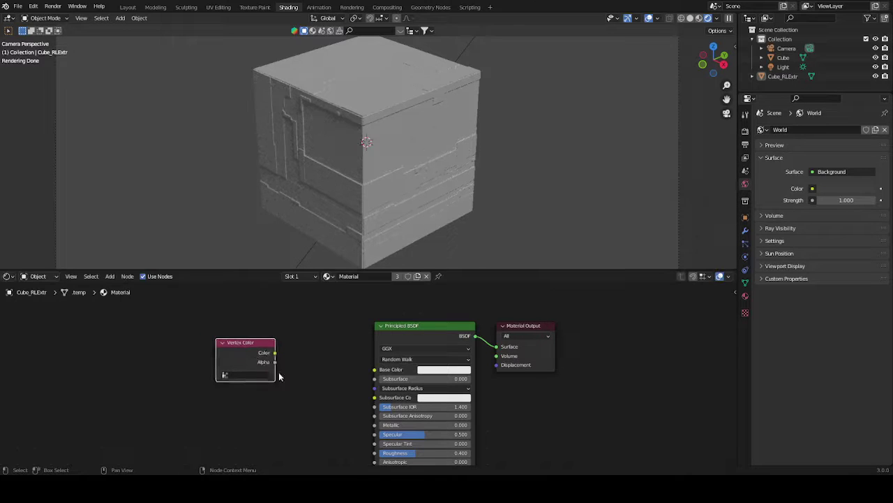
{"action": "left_click", "coordinate": [245, 358]}
{"action": "left_click_drag", "start_coordinate": [254, 349], "coordinate": [376, 369]}
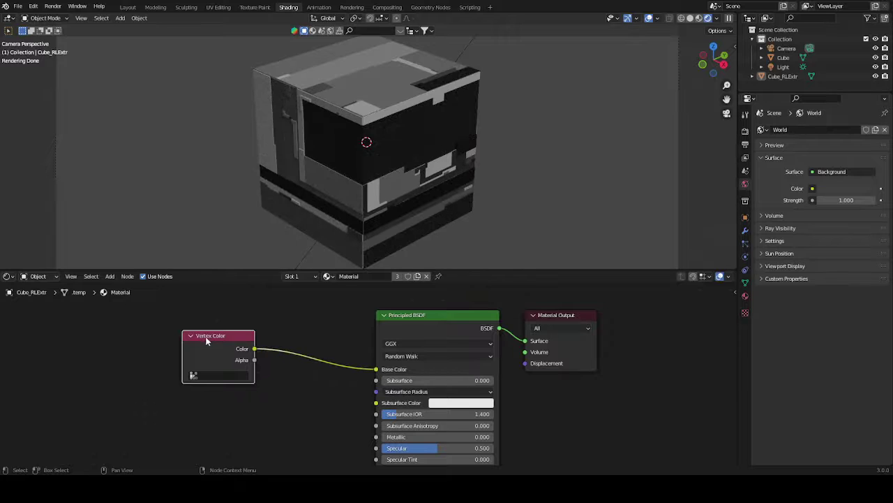
Move the Vertex Color node farther from the shader and insert a ColorRamp node on the link to Base Color.
{"action": "left_click_drag", "start_coordinate": [202, 336], "coordinate": [152, 343]}
{"action": "scroll", "coordinate": [283, 316], "scroll_direction": "up", "scroll_amount": 3}
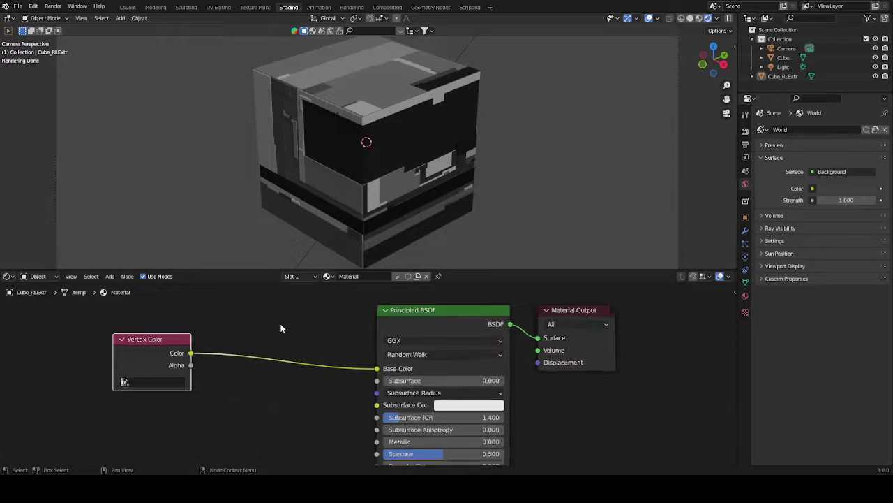
{"action": "scroll", "coordinate": [272, 354], "scroll_direction": "down", "scroll_amount": 3}
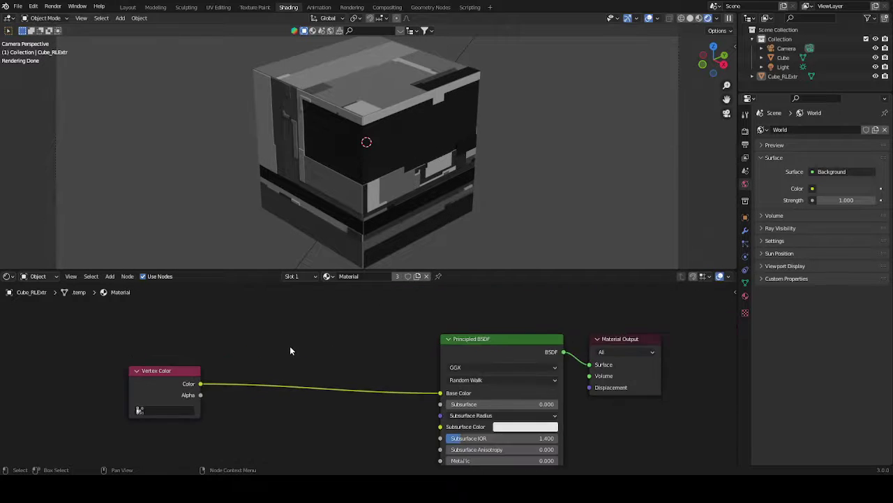
{"action": "key", "text": "shift+a"}
{"action": "left_click", "coordinate": [295, 346]}
{"action": "type", "text": "col"}
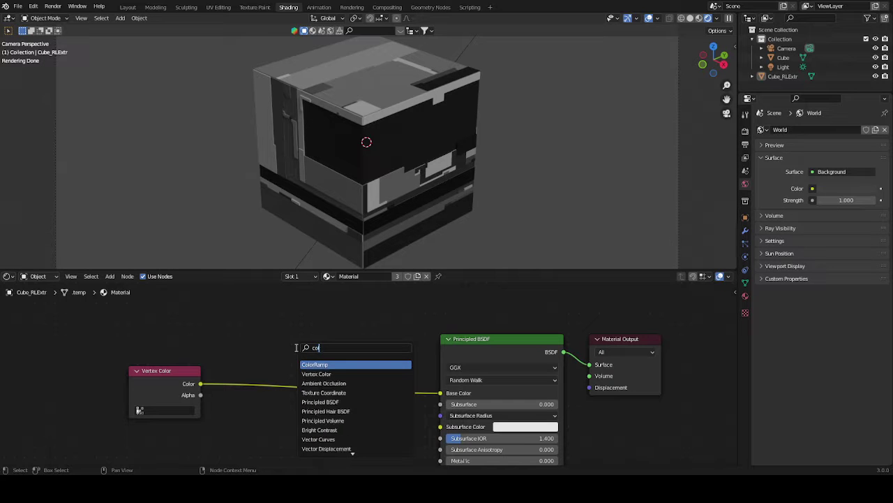
{"action": "key", "text": "Return"}
{"action": "left_click", "coordinate": [333, 379]}
{"action": "scroll", "coordinate": [332, 379], "scroll_direction": "up", "scroll_amount": 2}
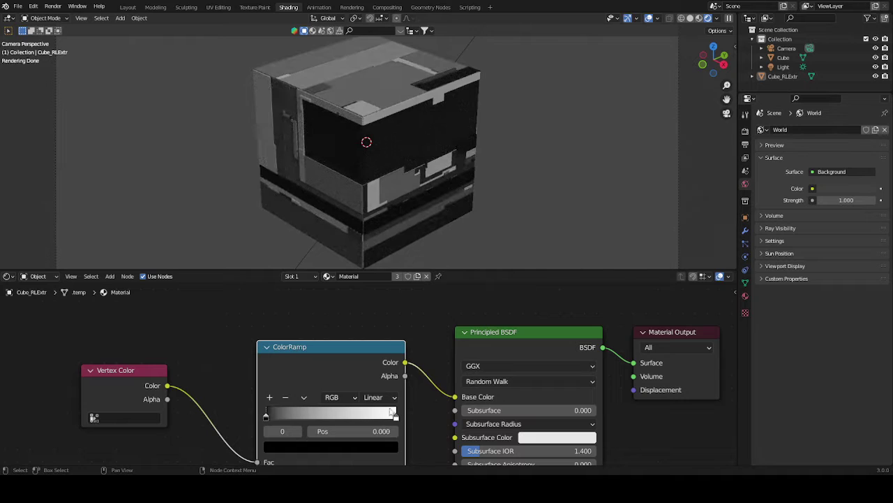
Reposition the ColorRamp node and set the color of its first stop, at position 0, to red.
{"action": "mouse_move", "coordinate": [395, 417]}
{"action": "left_mouse_down"}
{"action": "mouse_move", "coordinate": [282, 417]}
{"action": "mouse_move", "coordinate": [432, 413]}
{"action": "left_mouse_up"}
{"action": "left_click_drag", "start_coordinate": [333, 349], "coordinate": [307, 316]}
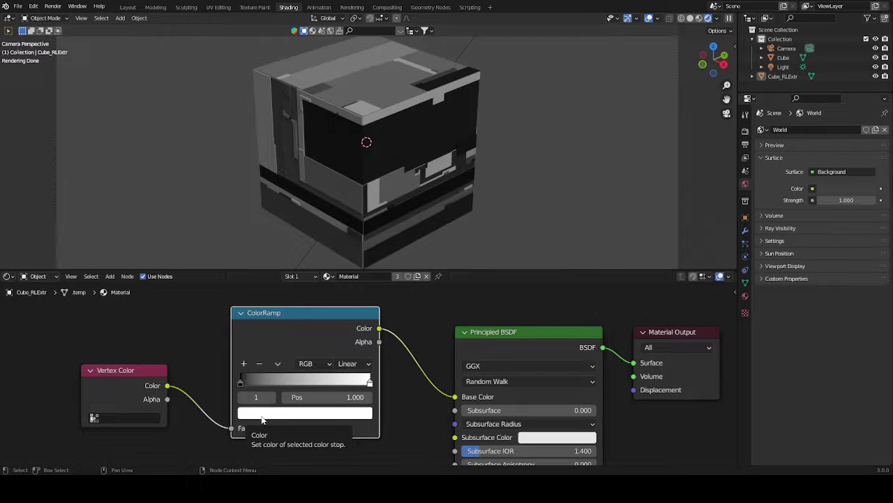
{"action": "left_click", "coordinate": [262, 419]}
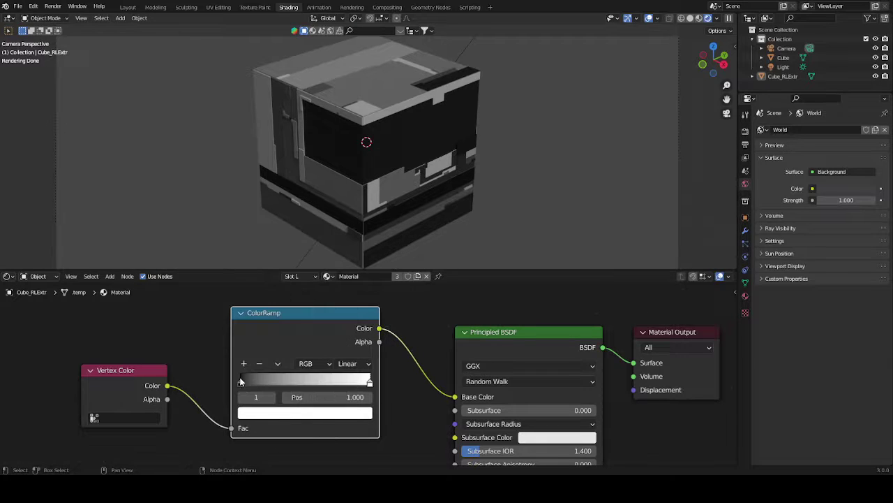
{"action": "left_click", "coordinate": [241, 381]}
{"action": "left_click", "coordinate": [275, 409]}
{"action": "left_click_drag", "start_coordinate": [344, 276], "coordinate": [344, 246]}
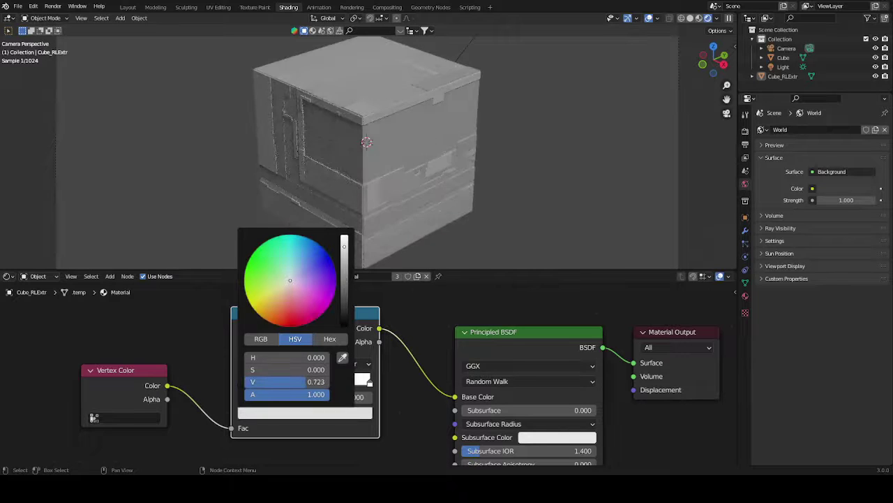
{"action": "left_click_drag", "start_coordinate": [300, 311], "coordinate": [291, 319]}
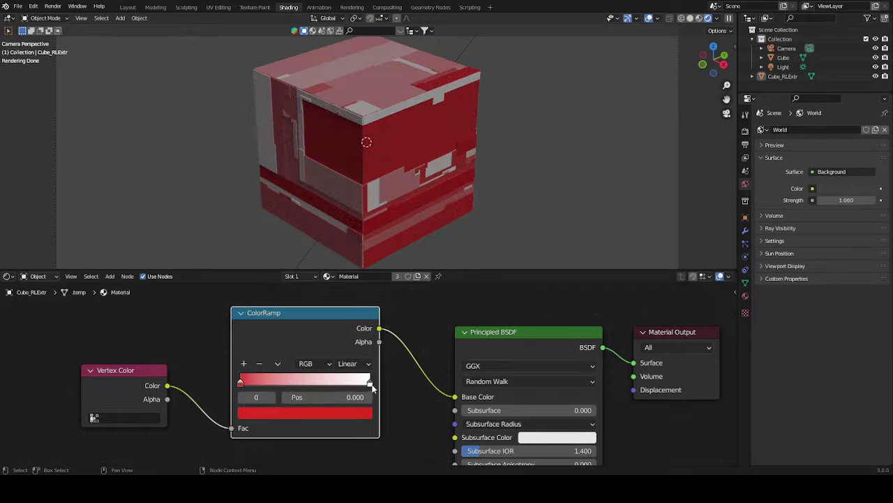
Set the color of the ColorRamp's last stop, at position 1.000, to light cyan.
{"action": "left_click", "coordinate": [370, 382]}
{"action": "left_click", "coordinate": [348, 413]}
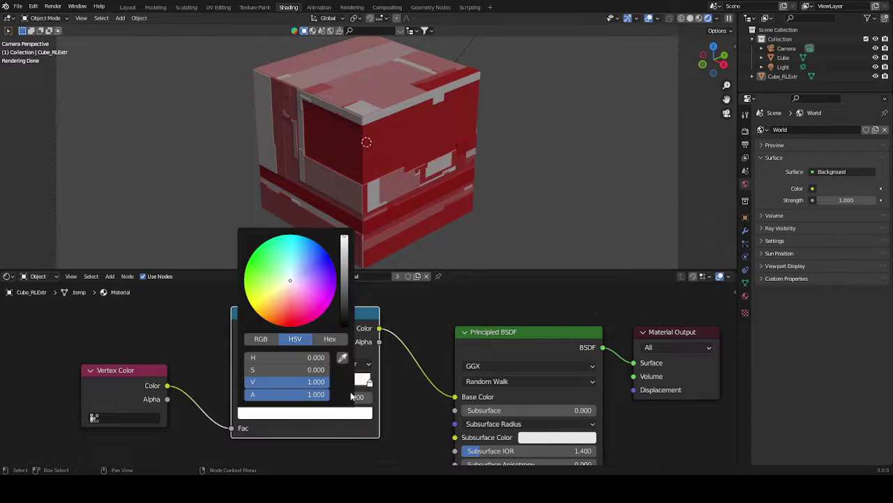
{"action": "left_click", "coordinate": [304, 265]}
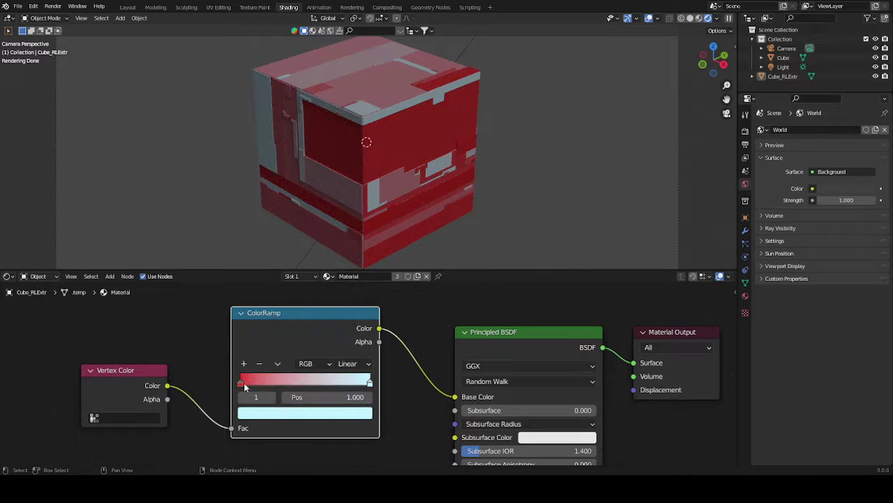
{"action": "left_click_drag", "start_coordinate": [370, 383], "coordinate": [396, 388]}
Spread out the Vertex Color and ColorRamp nodes to leave more space before the Principled BSDF.
{"action": "scroll", "coordinate": [405, 317], "scroll_direction": "down", "scroll_amount": 2}
{"action": "left_click_drag", "start_coordinate": [201, 372], "coordinate": [177, 383]}
{"action": "mouse_move", "coordinate": [329, 335]}
{"action": "left_mouse_down"}
{"action": "mouse_move", "coordinate": [299, 337]}
{"action": "mouse_move", "coordinate": [313, 340]}
{"action": "left_mouse_up"}
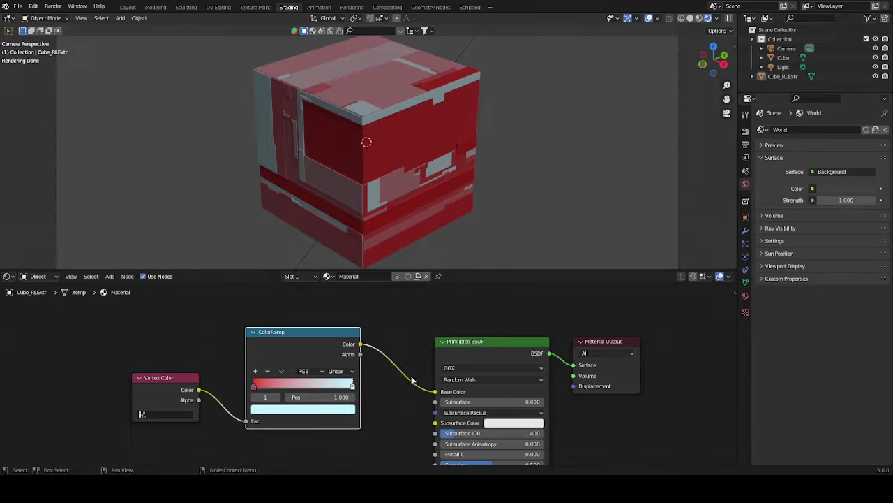
Run Random VColor on the extruded cube and try successive Island Offset values up to 15.
{"action": "left_click", "coordinate": [383, 109]}
{"action": "key", "text": "shift+a"}
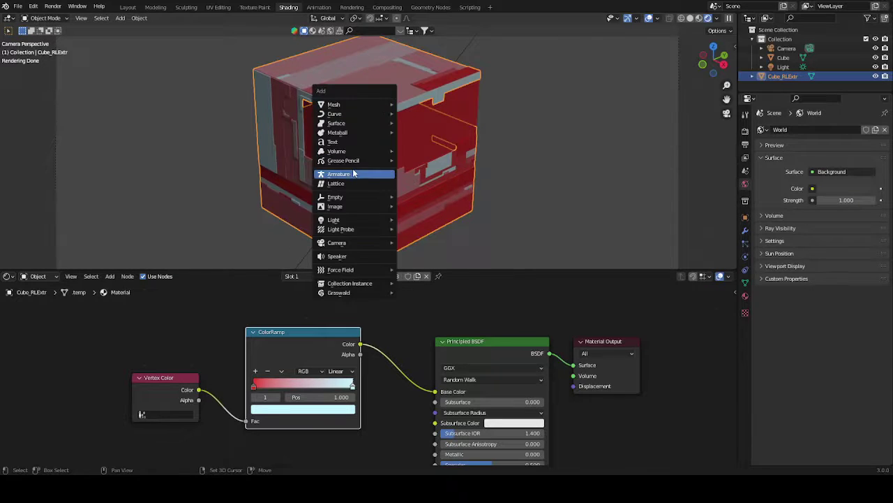
{"action": "key", "text": "shift+q"}
{"action": "left_click", "coordinate": [352, 129]}
{"action": "left_click_drag", "start_coordinate": [468, 132], "coordinate": [668, 131]}
{"action": "left_click", "coordinate": [688, 301]}
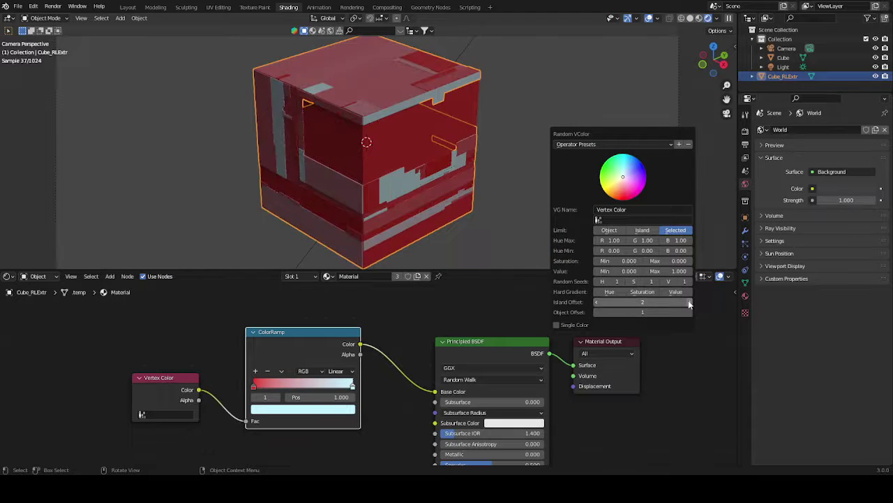
{"action": "left_click", "coordinate": [689, 302]}
{"action": "left_click", "coordinate": [689, 301]}
{"action": "left_click", "coordinate": [689, 302]}
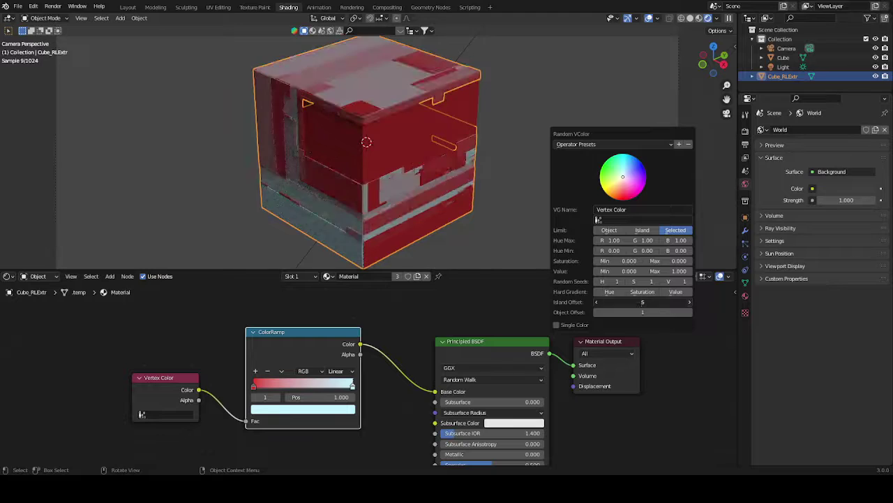
{"action": "left_click", "coordinate": [690, 302]}
{"action": "left_click", "coordinate": [690, 302]}
{"action": "left_click", "coordinate": [690, 302]}
{"action": "left_click", "coordinate": [690, 302]}
{"action": "left_click", "coordinate": [689, 302]}
{"action": "left_click", "coordinate": [689, 302]}
{"action": "left_click", "coordinate": [689, 302]}
Reset the Random VColor Island Offset to 1, then close the settings and deselect the cube.
{"action": "left_click", "coordinate": [654, 302]}
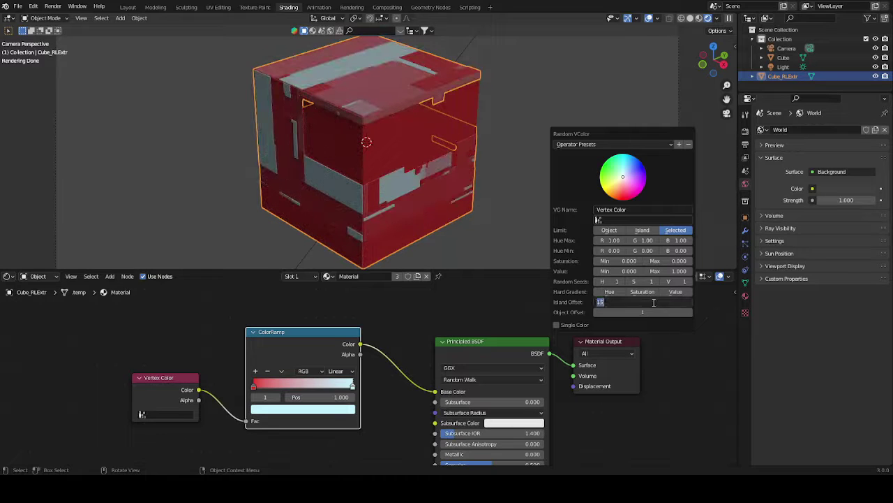
{"action": "type", "text": "1"}
{"action": "key", "text": "Return"}
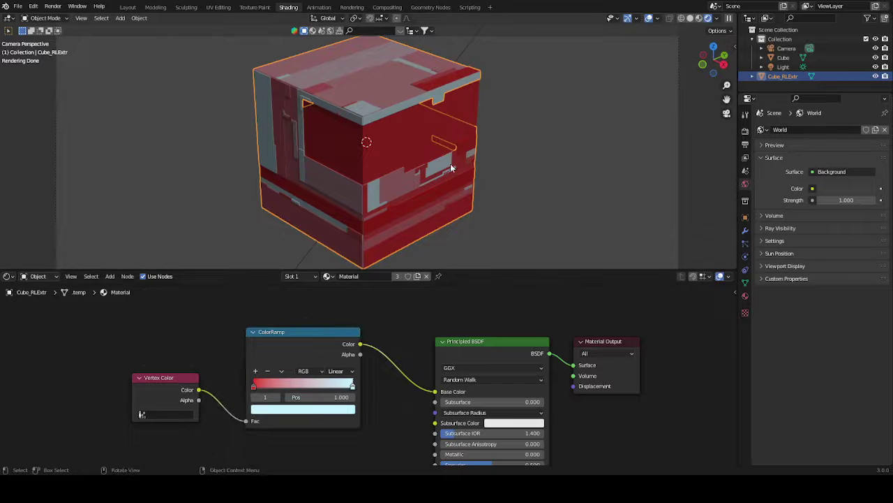
{"action": "left_click", "coordinate": [522, 168]}
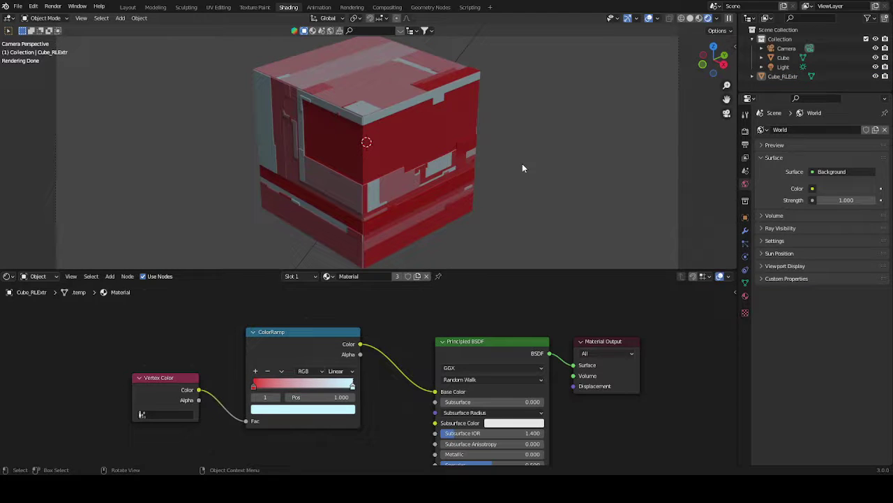
Change the color of the ColorRamp's last stop to a darker, slightly bluish grey.
{"action": "scroll", "coordinate": [353, 388], "scroll_direction": "up", "scroll_amount": 1}
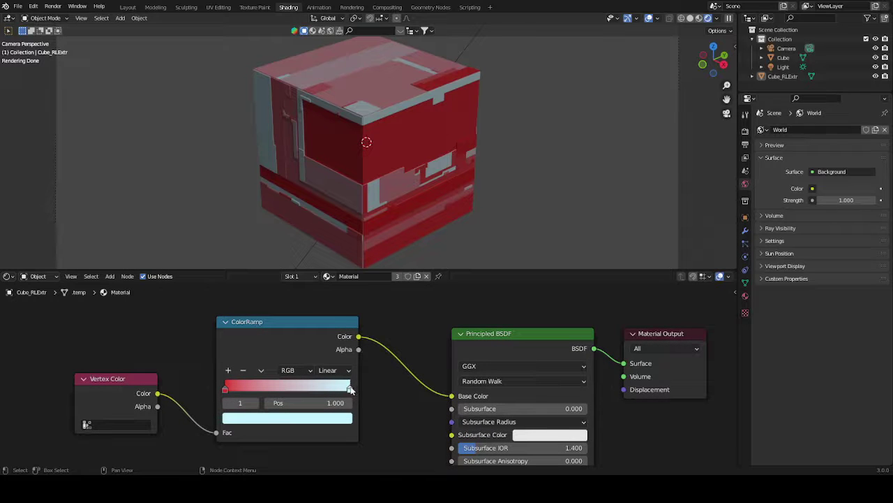
{"action": "left_click", "coordinate": [330, 416]}
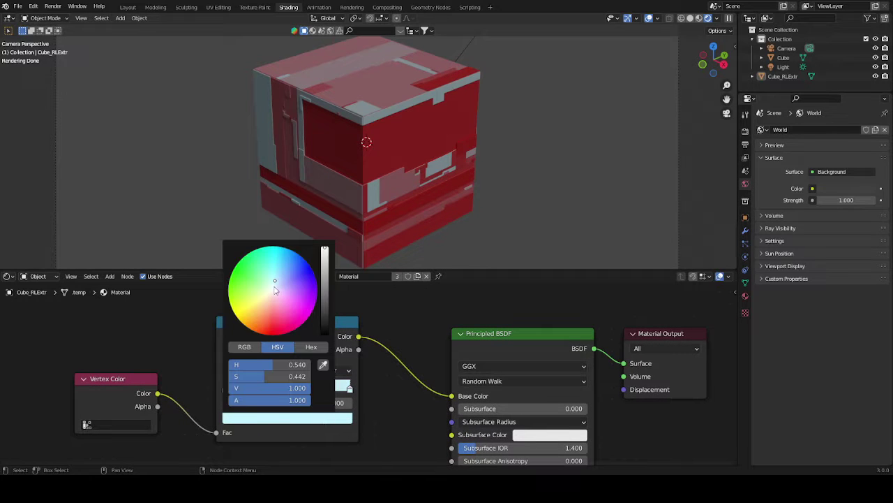
{"action": "left_click_drag", "start_coordinate": [276, 290], "coordinate": [274, 287]}
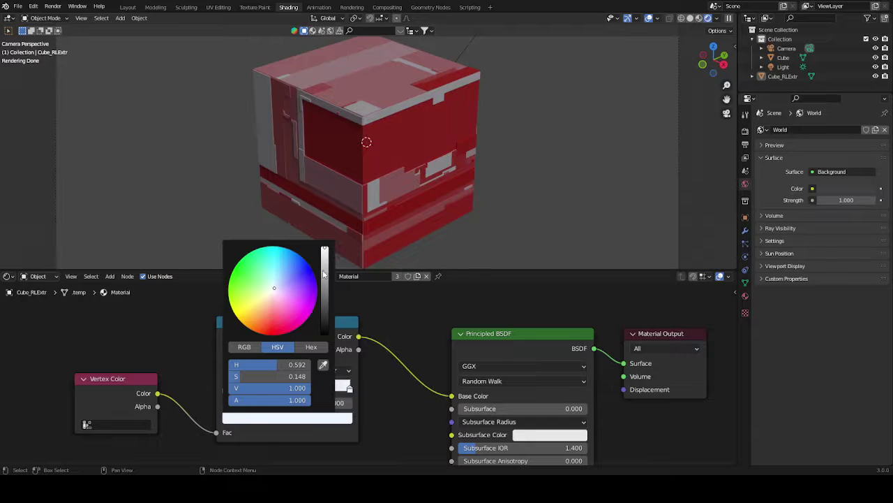
{"action": "left_click", "coordinate": [324, 274]}
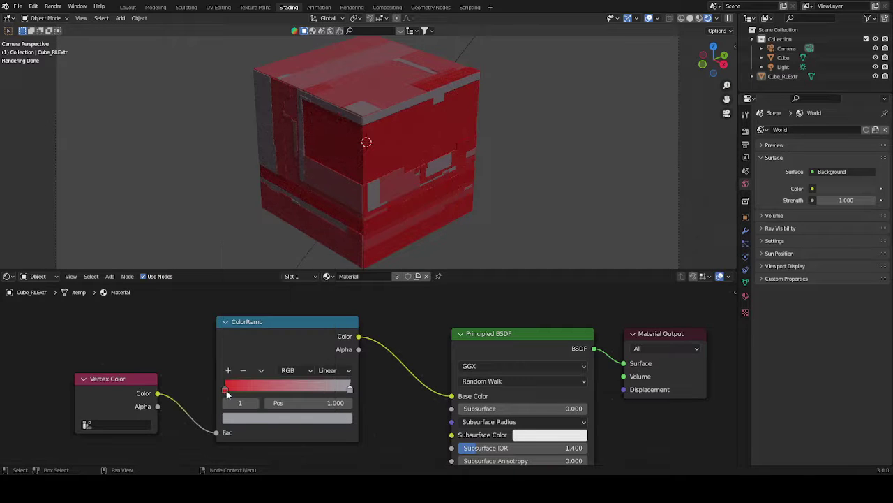
Change the color of the ColorRamp's first stop, at position 0, to a neutral grey.
{"action": "left_click", "coordinate": [226, 389]}
{"action": "left_click", "coordinate": [263, 418]}
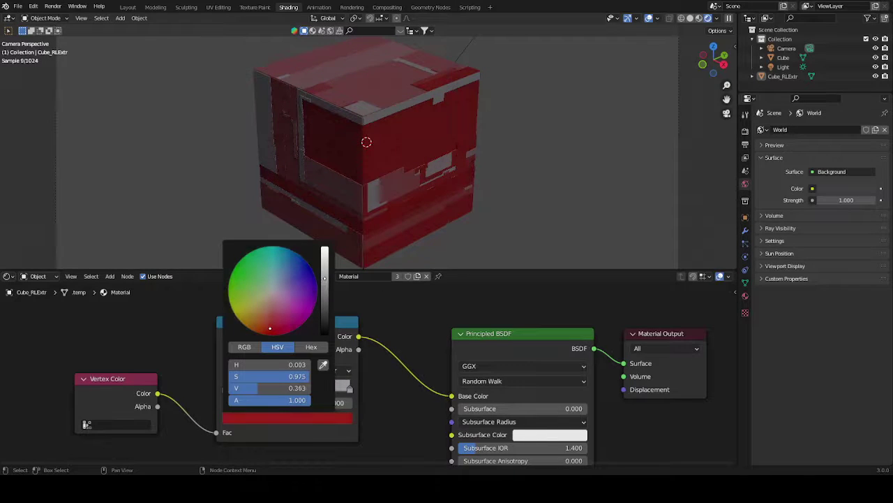
{"action": "left_click_drag", "start_coordinate": [273, 315], "coordinate": [273, 292]}
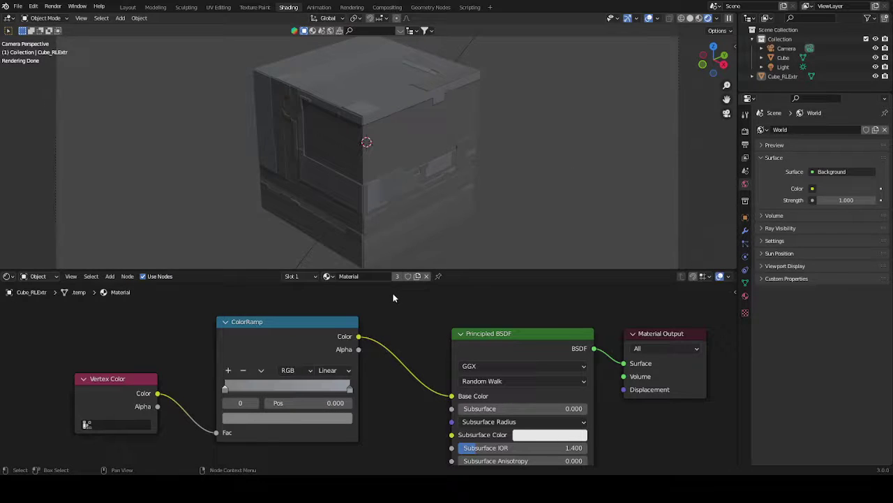
Spread the Vertex Color and ColorRamp nodes farther apart, with the ColorRamp closer to the Principled BSDF.
{"action": "scroll", "coordinate": [366, 376], "scroll_direction": "down", "scroll_amount": 2}
{"action": "left_click_drag", "start_coordinate": [312, 328], "coordinate": [314, 311]}
{"action": "left_click_drag", "start_coordinate": [155, 383], "coordinate": [135, 377]}
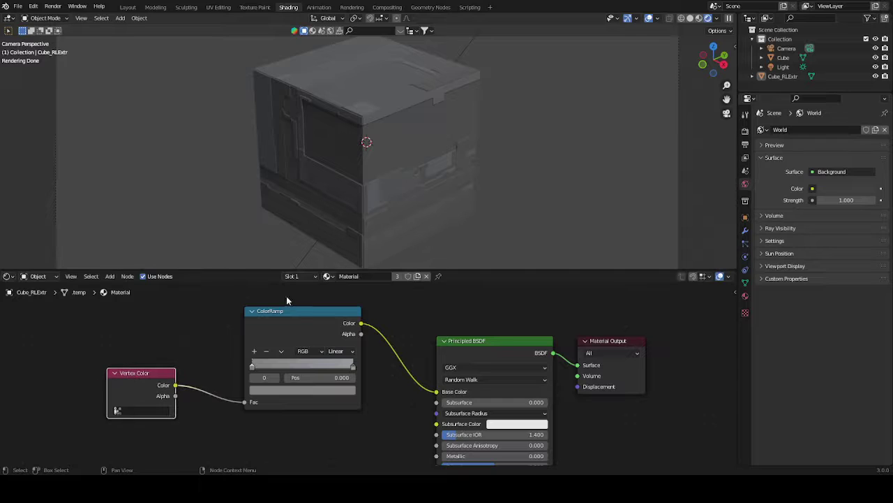
{"action": "left_click_drag", "start_coordinate": [300, 312], "coordinate": [318, 310]}
{"action": "scroll", "coordinate": [320, 317], "scroll_direction": "down", "scroll_amount": 1}
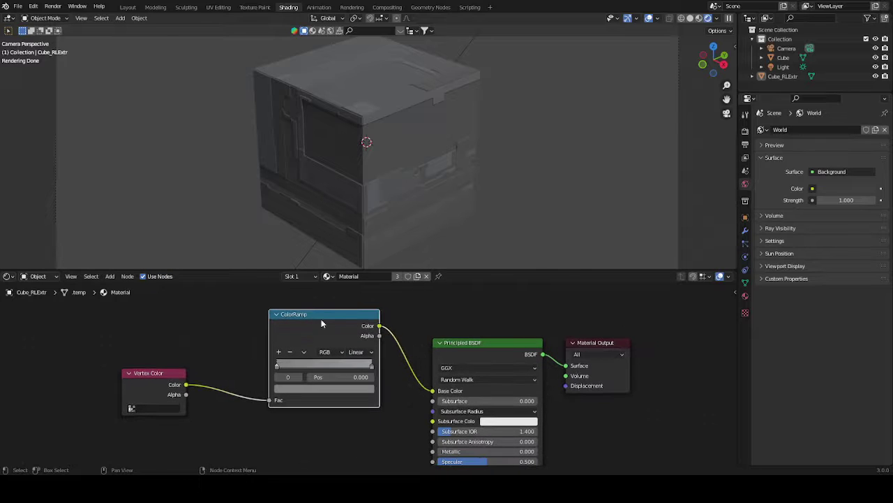
Duplicate the ColorRamp, place the unlinked copy above the Vertex Color node, and delete the original ColorRamp.
{"action": "key", "text": "shift+d"}
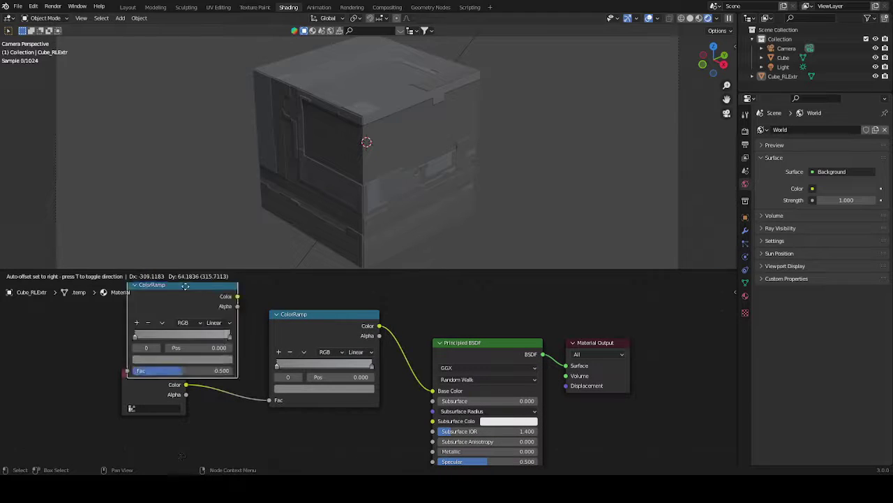
{"action": "left_click", "coordinate": [190, 453]}
{"action": "left_click", "coordinate": [316, 324]}
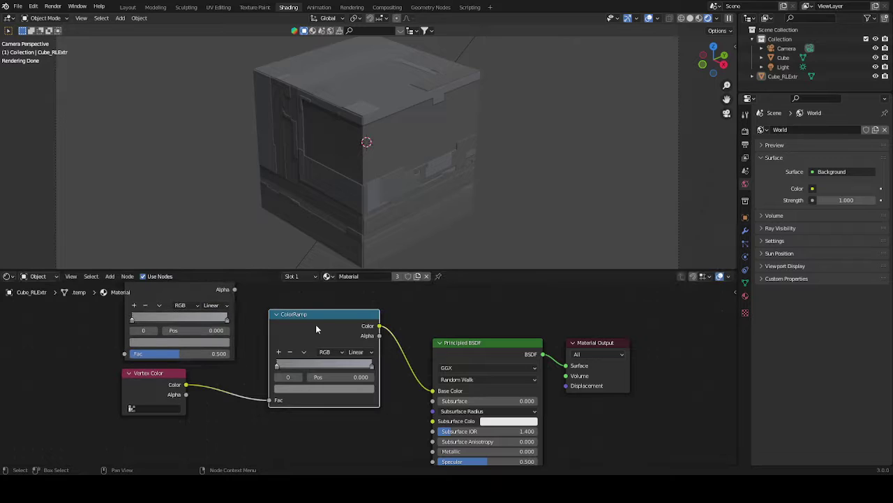
{"action": "key", "text": "x"}
{"action": "left_click_drag", "start_coordinate": [150, 380], "coordinate": [157, 384]}
{"action": "middle_click_drag", "start_coordinate": [216, 374], "coordinate": [211, 414]}
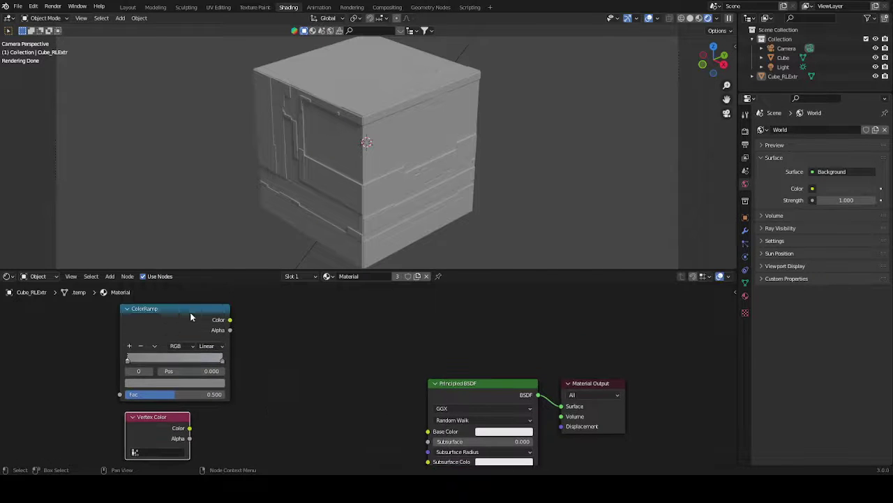
Combine the ColorRamp and Vertex Color outputs in a Mix node placed before the Principled BSDF, and expand that node.
{"action": "left_click", "coordinate": [190, 312], "text": "shift"}
{"action": "middle_click_drag", "start_coordinate": [268, 396], "coordinate": [271, 377]}
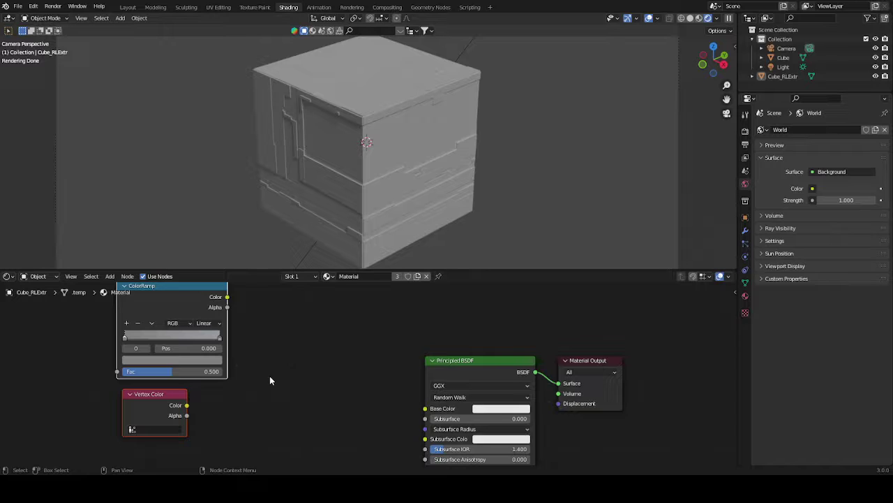
{"action": "key", "text": "ctrl+0"}
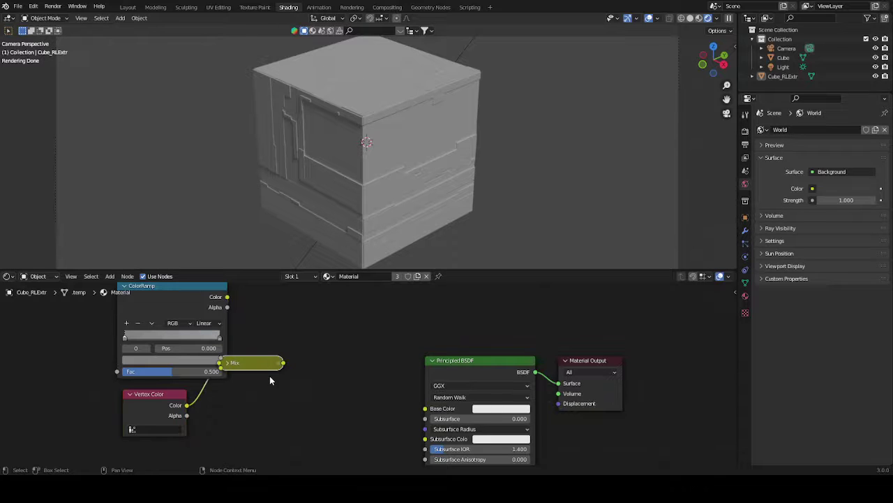
{"action": "key", "text": "g"}
{"action": "left_click", "coordinate": [337, 373]}
{"action": "left_click", "coordinate": [296, 360]}
Link the Mix node's Color output to the Base Color of the Principled BSDF.
{"action": "left_click_drag", "start_coordinate": [317, 359], "coordinate": [374, 378]}
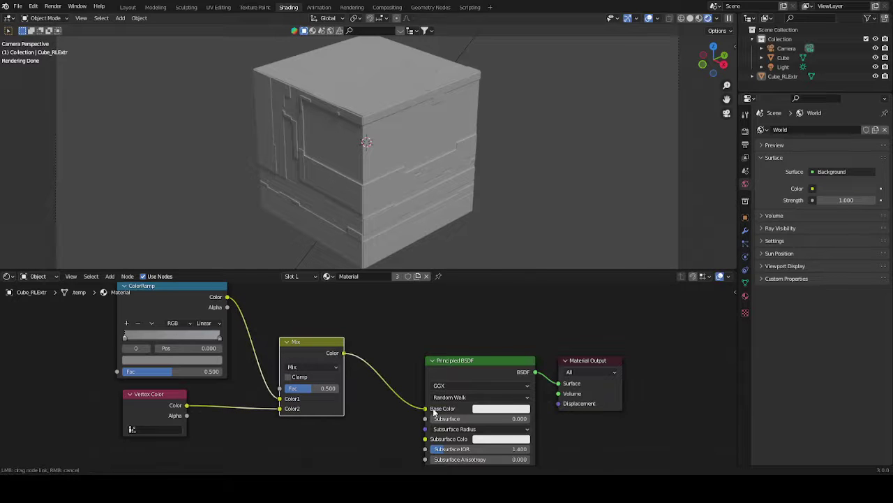
{"action": "left_click_drag", "start_coordinate": [433, 411], "coordinate": [427, 409]}
{"action": "scroll", "coordinate": [370, 397], "scroll_direction": "up", "scroll_amount": 4}
{"action": "middle_click_drag", "start_coordinate": [370, 397], "coordinate": [422, 433]}
{"action": "scroll", "coordinate": [356, 329], "scroll_direction": "down", "scroll_amount": 4}
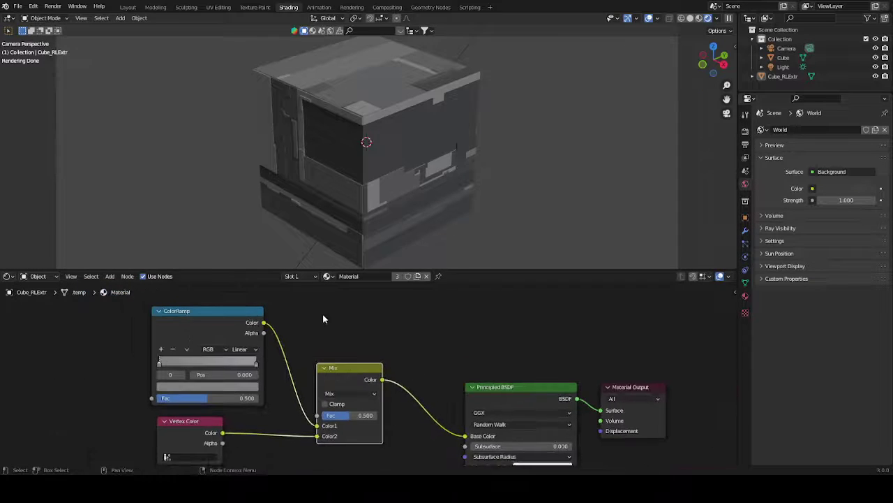
{"action": "middle_click_drag", "start_coordinate": [331, 322], "coordinate": [396, 338]}
{"action": "middle_click_drag", "start_coordinate": [382, 392], "coordinate": [363, 345]}
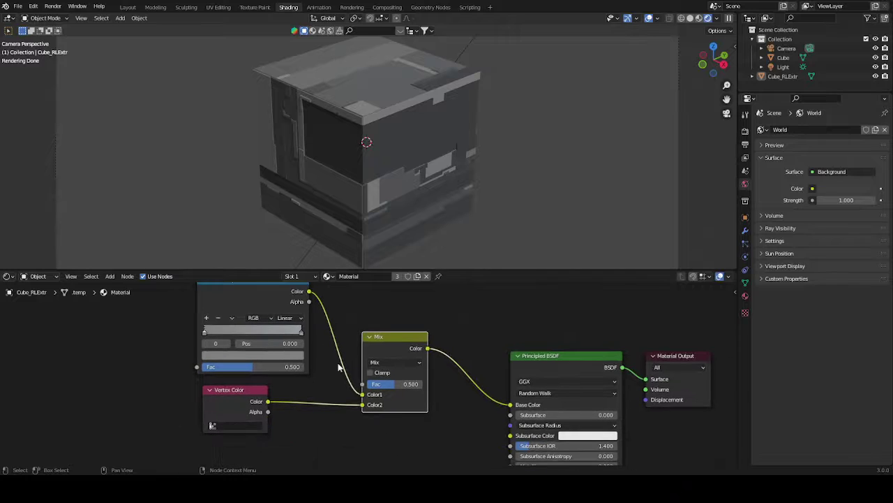
Adjust the Mix node's factor and enter 0.5.
{"action": "mouse_move", "coordinate": [409, 385]}
{"action": "left_mouse_down"}
{"action": "mouse_move", "coordinate": [381, 385]}
{"action": "mouse_move", "coordinate": [435, 385]}
{"action": "mouse_move", "coordinate": [411, 384]}
{"action": "left_mouse_up"}
{"action": "double_click", "coordinate": [414, 385]}
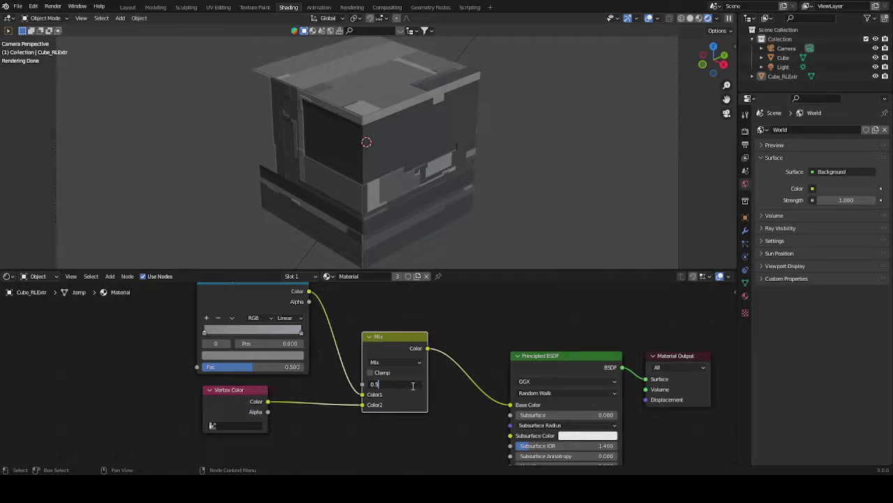
{"action": "key", "text": "Return"}
Add a Noise Texture node beside the ColorRamp and link its Fac output to the ColorRamp's Fac input.
{"action": "middle_click_drag", "start_coordinate": [353, 294], "coordinate": [374, 346]}
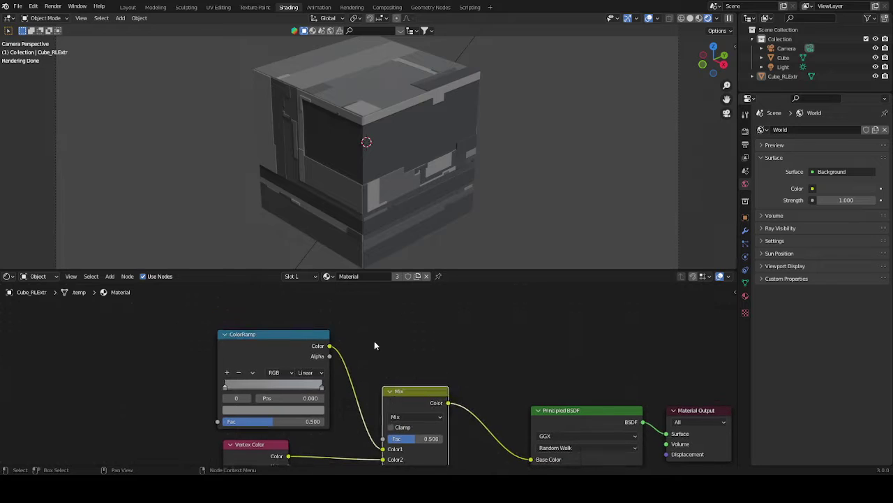
{"action": "key", "text": "shift+a"}
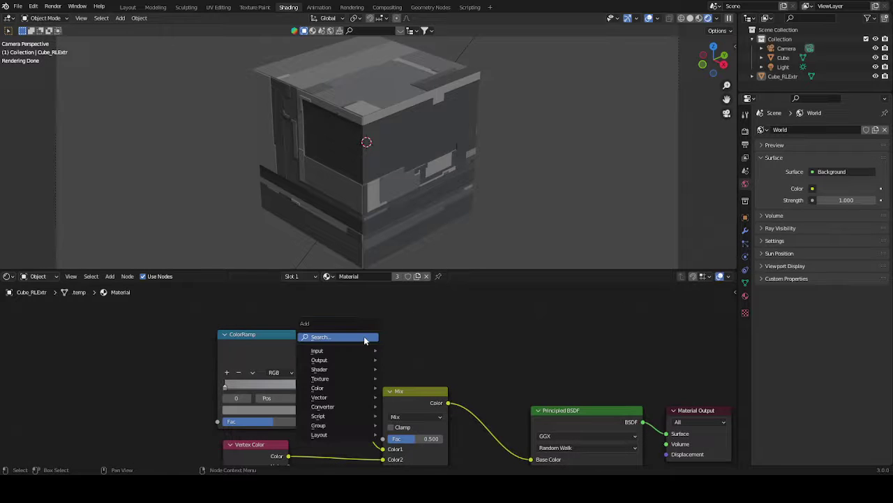
{"action": "left_click", "coordinate": [364, 338]}
{"action": "type", "text": "noi"}
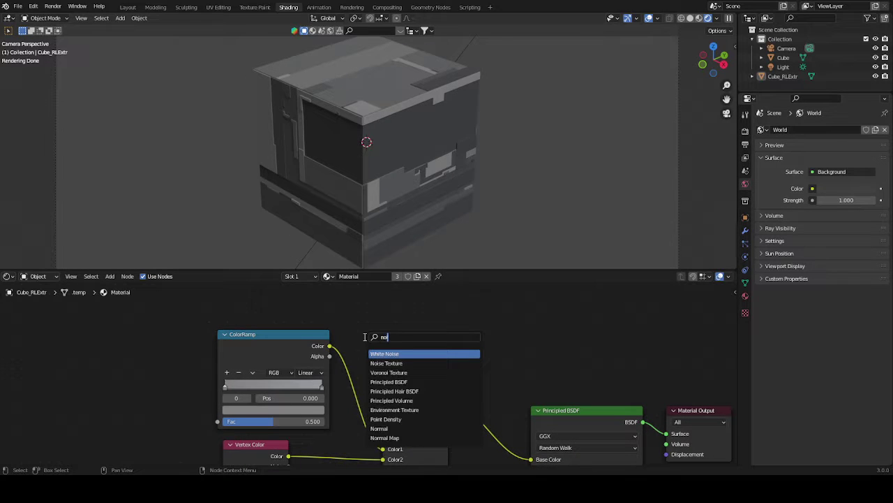
{"action": "key", "text": "Down"}
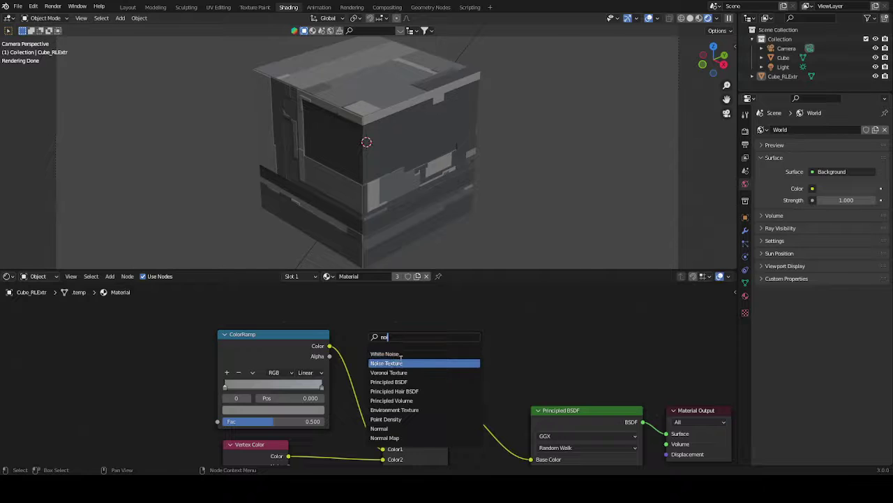
{"action": "key", "text": "Return"}
{"action": "left_click", "coordinate": [138, 352]}
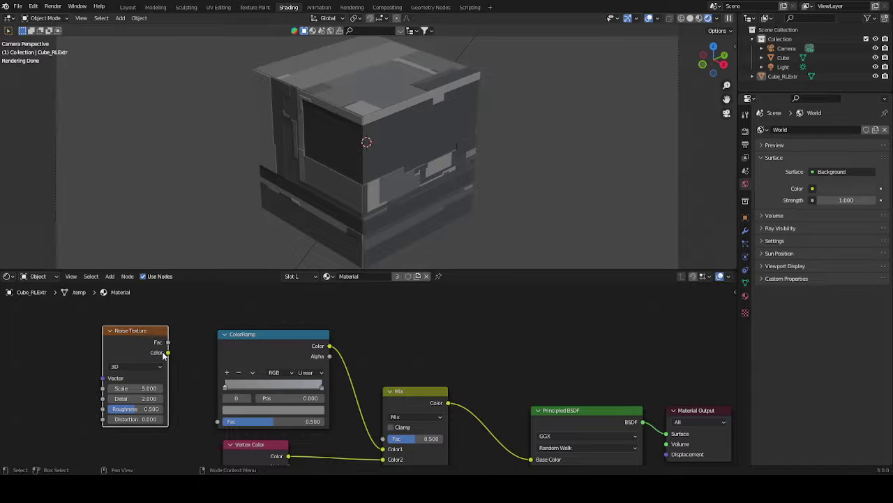
{"action": "left_click_drag", "start_coordinate": [168, 342], "coordinate": [218, 421]}
Set the Noise Texture's Detail to 15 and its Scale to 3.4.
{"action": "left_click_drag", "start_coordinate": [135, 399], "coordinate": [167, 399]}
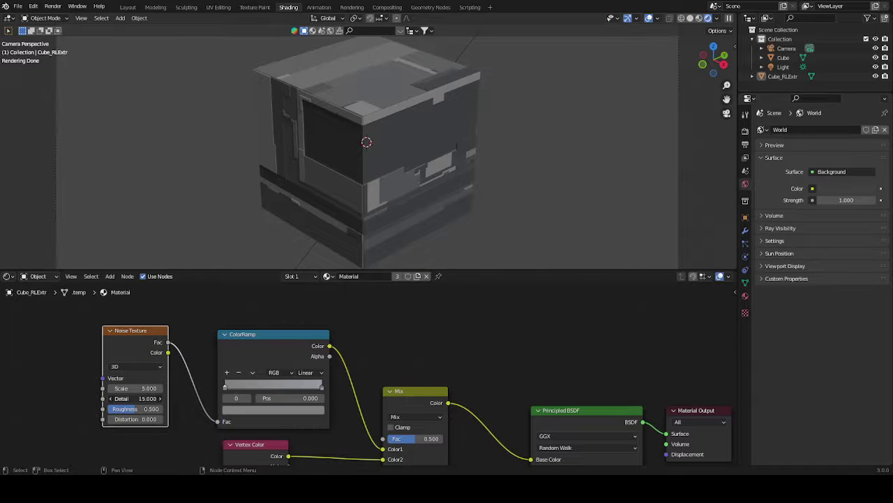
{"action": "middle_click_drag", "start_coordinate": [435, 348], "coordinate": [377, 289]}
{"action": "left_click_drag", "start_coordinate": [56, 356], "coordinate": [94, 355]}
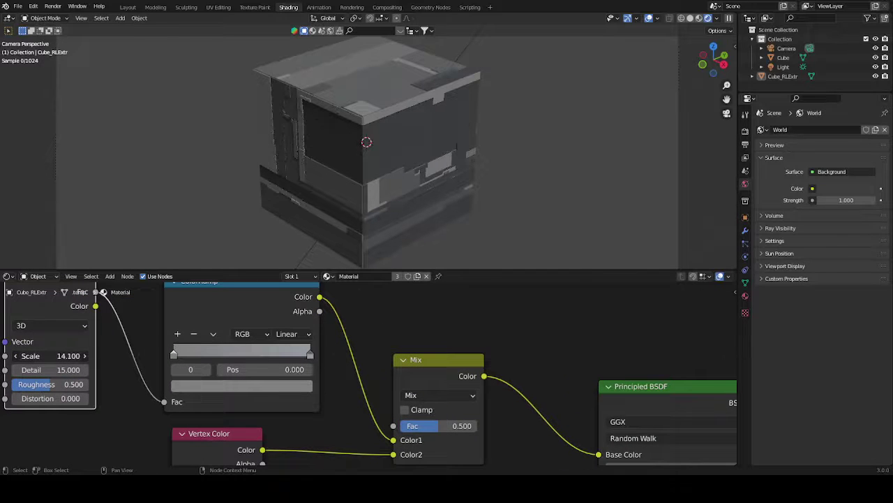
{"action": "left_click_drag", "start_coordinate": [54, 355], "coordinate": [48, 355]}
Move the ColorRamp's first stop to position 0.455.
{"action": "middle_click_drag", "start_coordinate": [384, 369], "coordinate": [392, 371]}
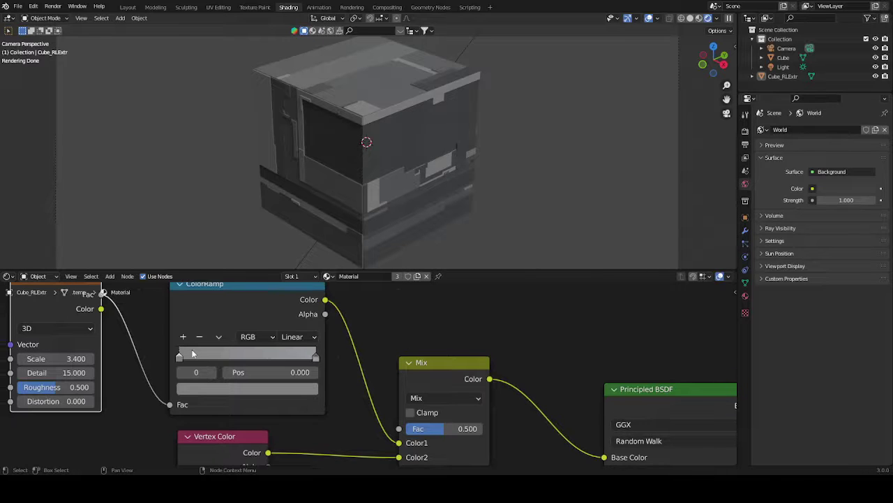
{"action": "middle_click_drag", "start_coordinate": [388, 327], "coordinate": [441, 335]}
{"action": "left_click_drag", "start_coordinate": [238, 370], "coordinate": [301, 370]}
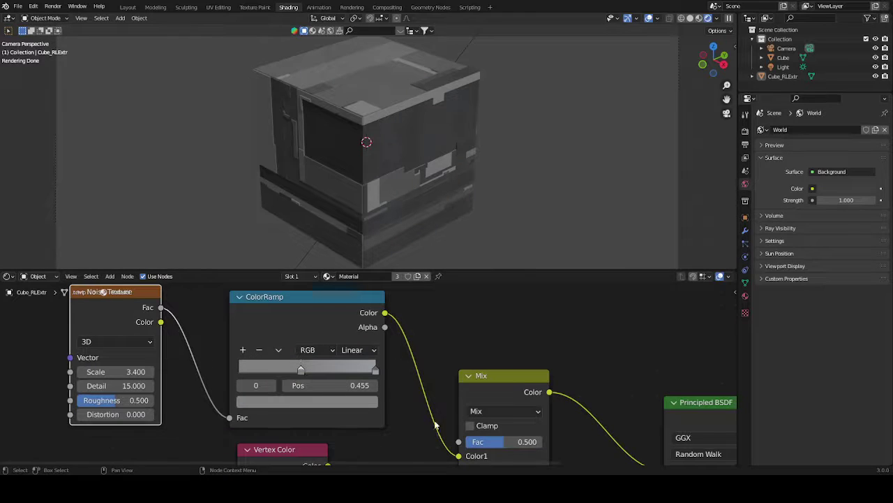
Set the Mix node's factor to 0.65 to favor the vertex color.
{"action": "middle_click_drag", "start_coordinate": [298, 463], "coordinate": [274, 403]}
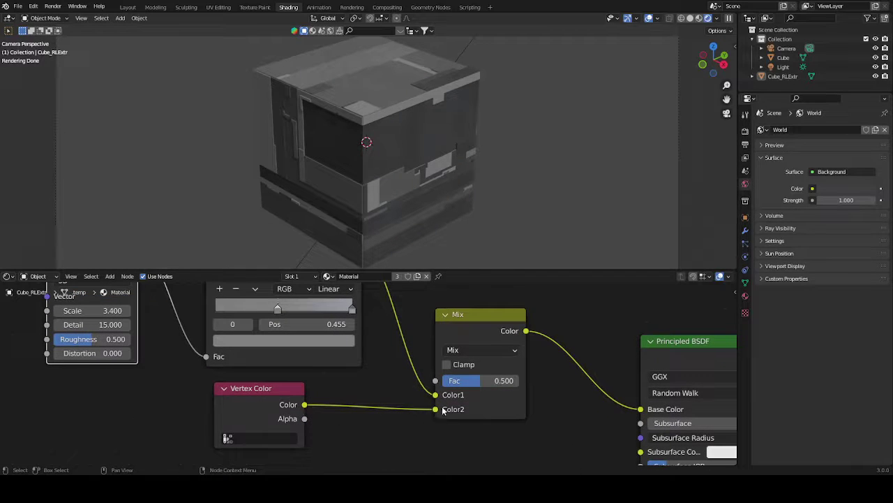
{"action": "left_click_drag", "start_coordinate": [486, 383], "coordinate": [524, 380]}
{"action": "left_click", "coordinate": [502, 380]}
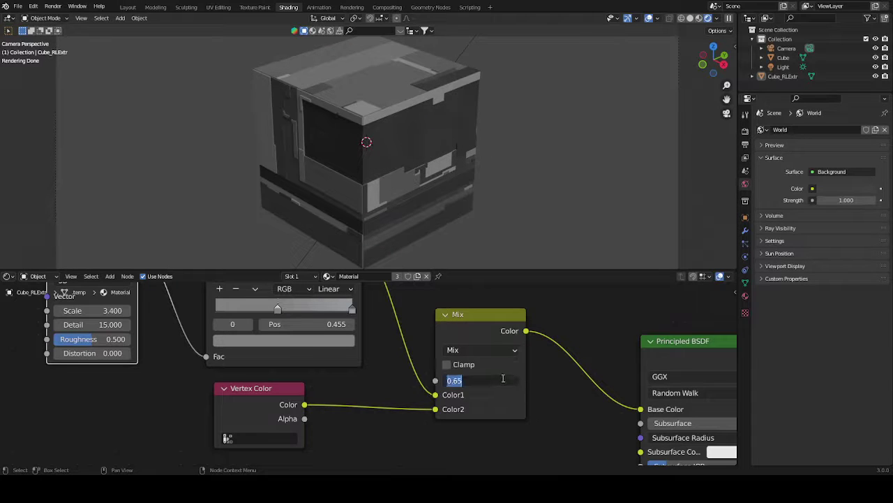
{"action": "key", "text": "Return"}
{"action": "scroll", "coordinate": [551, 305], "scroll_direction": "down", "scroll_amount": 2}
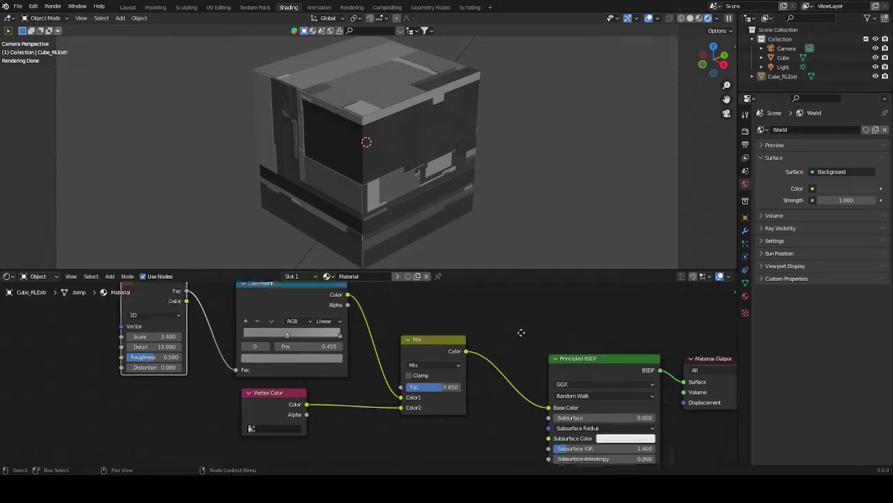
Darken the ColorRamp's first stop and move it to position 0.273, with the second stop at position 0.705.
{"action": "left_click_drag", "start_coordinate": [315, 353], "coordinate": [268, 359]}
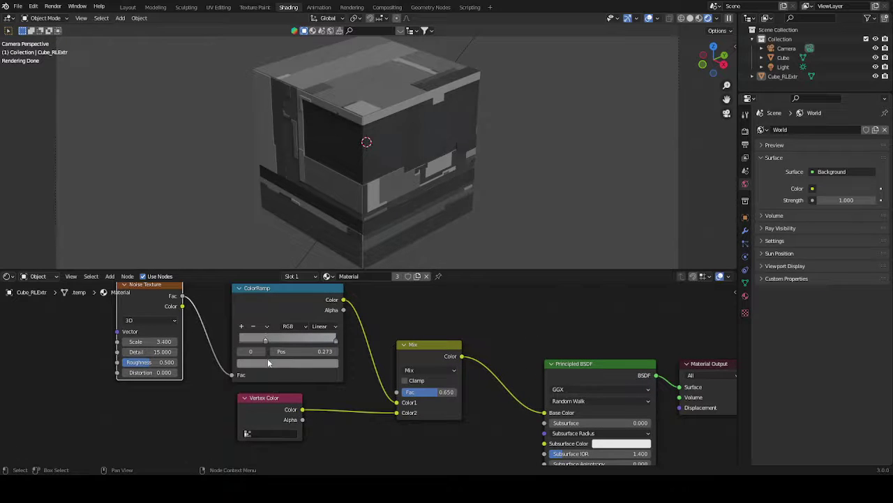
{"action": "left_click", "coordinate": [267, 363]}
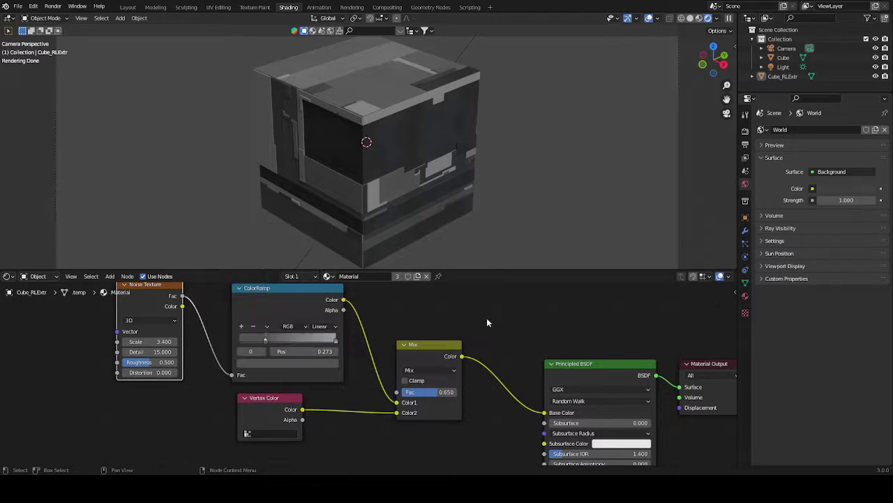
{"action": "scroll", "coordinate": [487, 321], "scroll_direction": "up", "scroll_amount": 3}
{"action": "left_click_drag", "start_coordinate": [307, 341], "coordinate": [271, 328]}
{"action": "middle_click_drag", "start_coordinate": [380, 332], "coordinate": [366, 359]}
{"action": "scroll", "coordinate": [429, 318], "scroll_direction": "down", "scroll_amount": 2}
{"action": "scroll", "coordinate": [342, 416], "scroll_direction": "down", "scroll_amount": 3}
{"action": "middle_click_drag", "start_coordinate": [342, 417], "coordinate": [309, 371]}
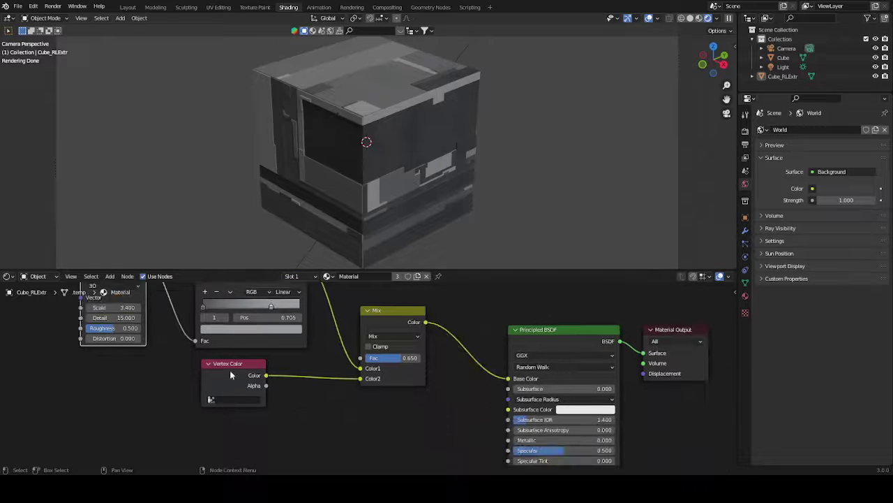
{"action": "left_click_drag", "start_coordinate": [233, 370], "coordinate": [246, 399]}
{"action": "middle_click_drag", "start_coordinate": [314, 398], "coordinate": [285, 401], "text": "ctrl"}
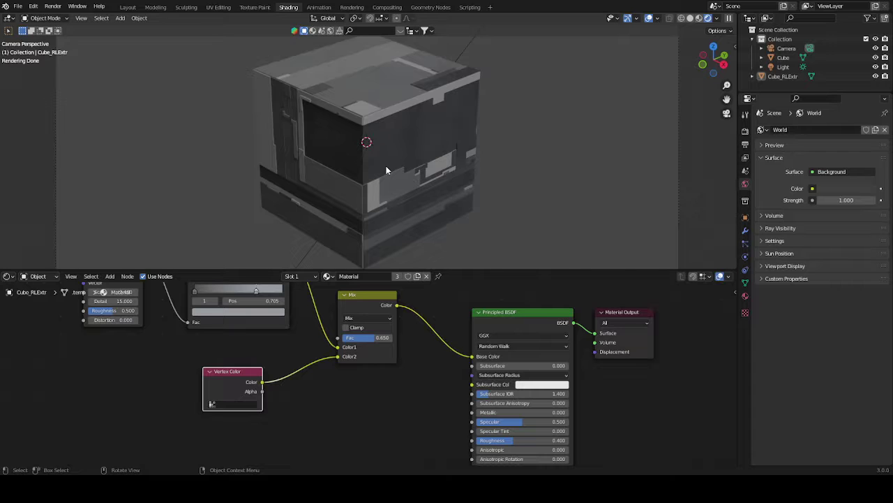
{"action": "key", "text": "Tab"}
{"action": "left_click", "coordinate": [389, 110]}
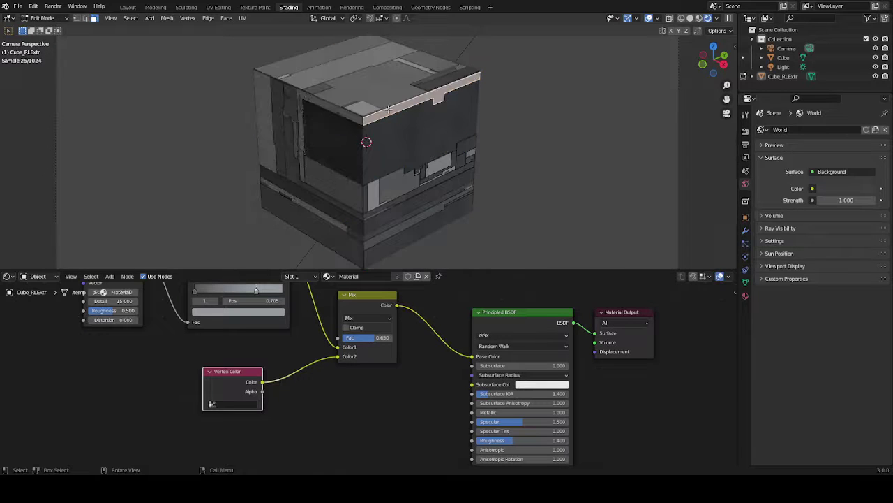
{"action": "key", "text": "Tab"}
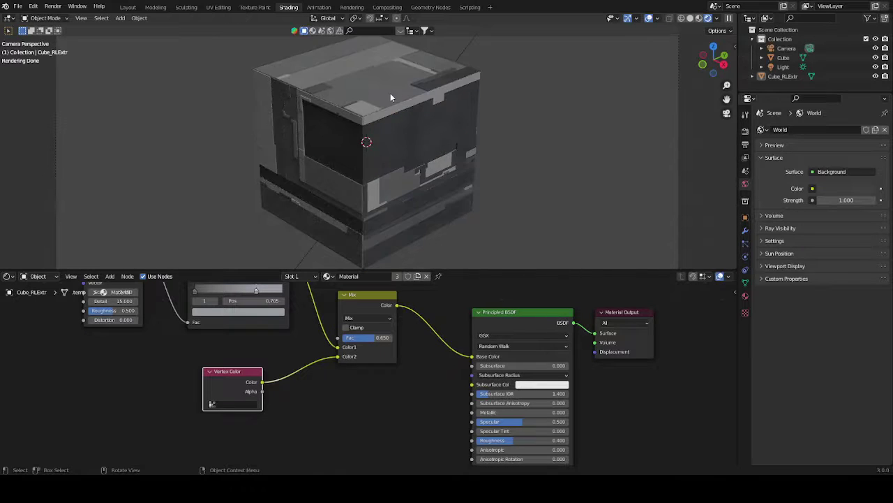
{"action": "left_click_drag", "start_coordinate": [246, 376], "coordinate": [219, 390]}
{"action": "middle_click_drag", "start_coordinate": [281, 370], "coordinate": [291, 394]}
{"action": "scroll", "coordinate": [290, 393], "scroll_direction": "down", "scroll_amount": 1}
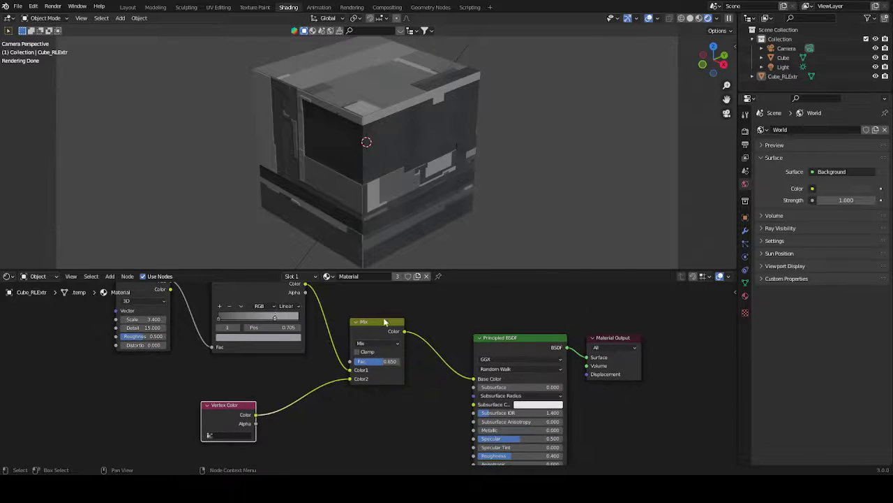
{"action": "left_click_drag", "start_coordinate": [385, 323], "coordinate": [373, 317]}
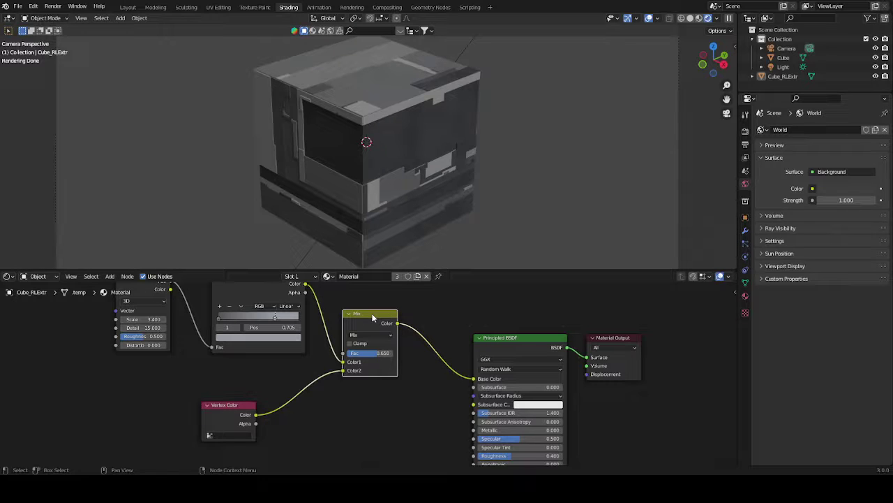
{"action": "middle_click_drag", "start_coordinate": [331, 327], "coordinate": [355, 349]}
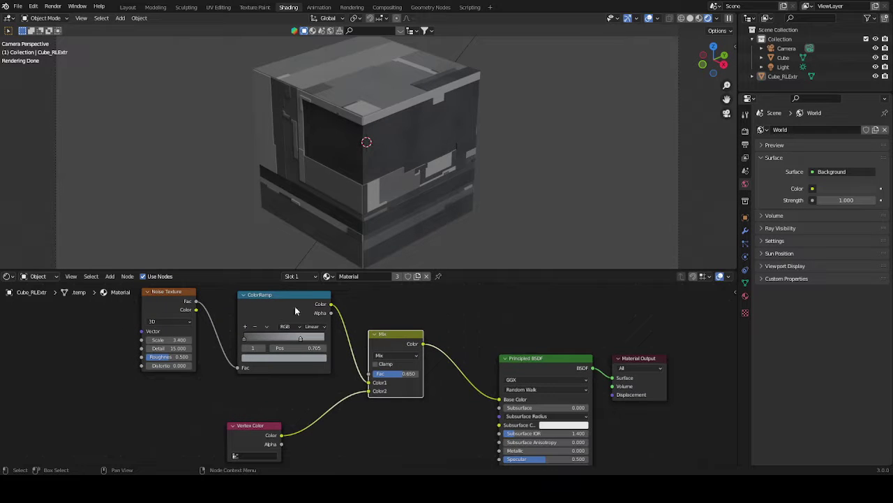
{"action": "left_click", "coordinate": [296, 306]}
{"action": "middle_click_drag", "start_coordinate": [388, 394], "coordinate": [372, 413]}
{"action": "middle_click_drag", "start_coordinate": [371, 412], "coordinate": [369, 394], "text": "ctrl"}
{"action": "middle_click_drag", "start_coordinate": [369, 405], "coordinate": [364, 380]}
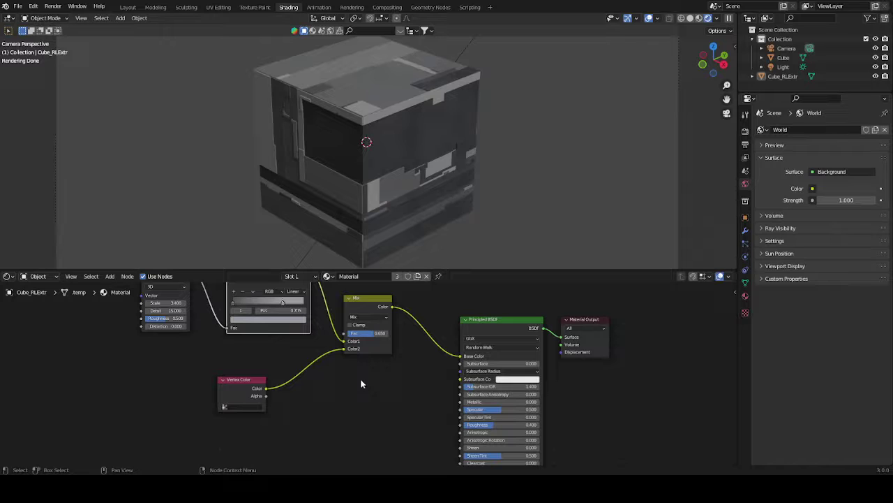
{"action": "middle_click_drag", "start_coordinate": [359, 378], "coordinate": [389, 370]}
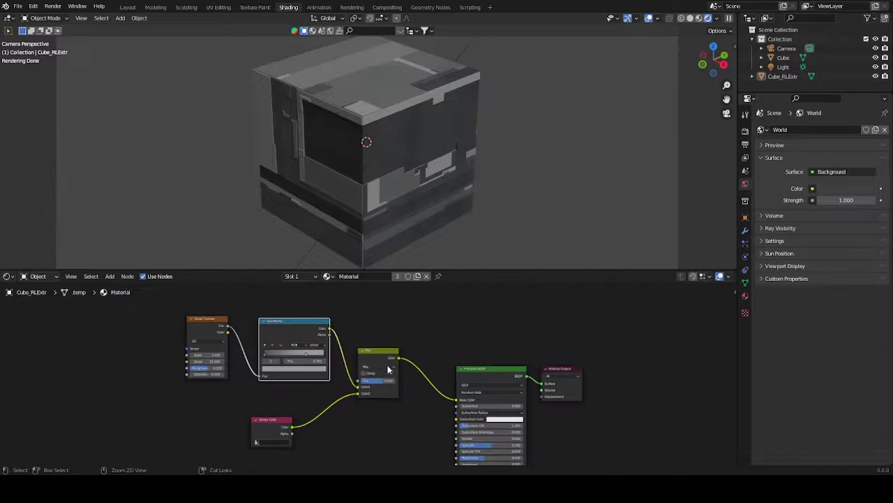
Delete the Noise Texture, ColorRamp and Mix nodes, and link the Vertex Color output directly to the Principled BSDF's Base Color.
{"action": "left_click_drag", "start_coordinate": [166, 310], "coordinate": [413, 383]}
{"action": "key", "text": "x"}
{"action": "left_click_drag", "start_coordinate": [275, 419], "coordinate": [350, 383]}
{"action": "middle_click_drag", "start_coordinate": [380, 389], "coordinate": [358, 375], "text": "ctrl"}
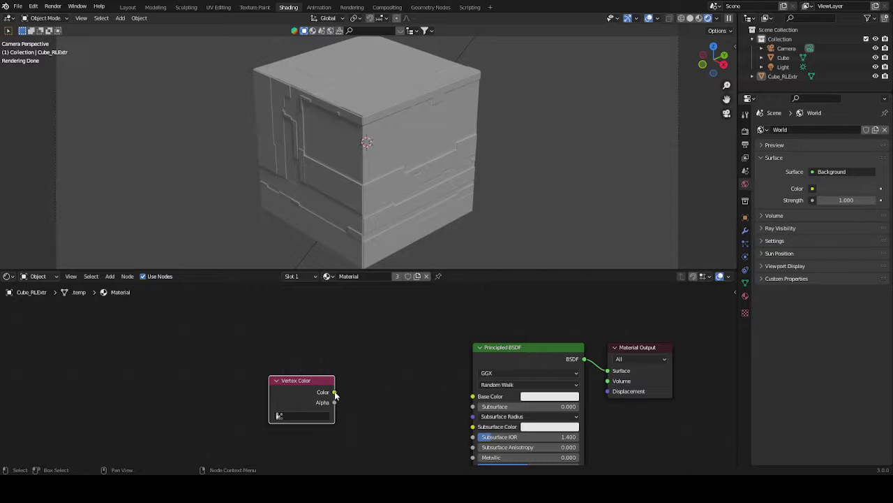
{"action": "left_click_drag", "start_coordinate": [334, 392], "coordinate": [473, 396]}
{"action": "left_click_drag", "start_coordinate": [314, 382], "coordinate": [258, 381]}
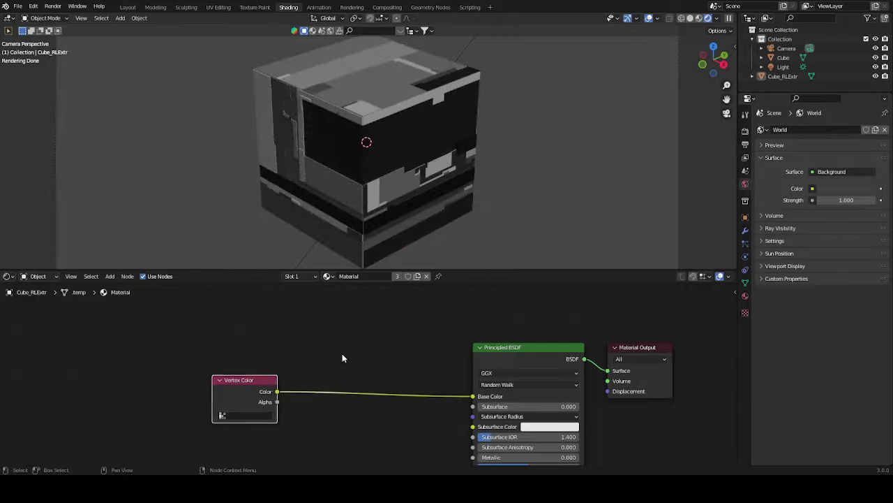
Insert a ColorRamp node between the Vertex Color and Principled BSDF nodes and set its interpolation to Constant.
{"action": "key", "text": "shift+a"}
{"action": "left_click", "coordinate": [342, 356]}
{"action": "type", "text": "a"}
{"action": "key", "text": "BackSpace"}
{"action": "type", "text": "cl"}
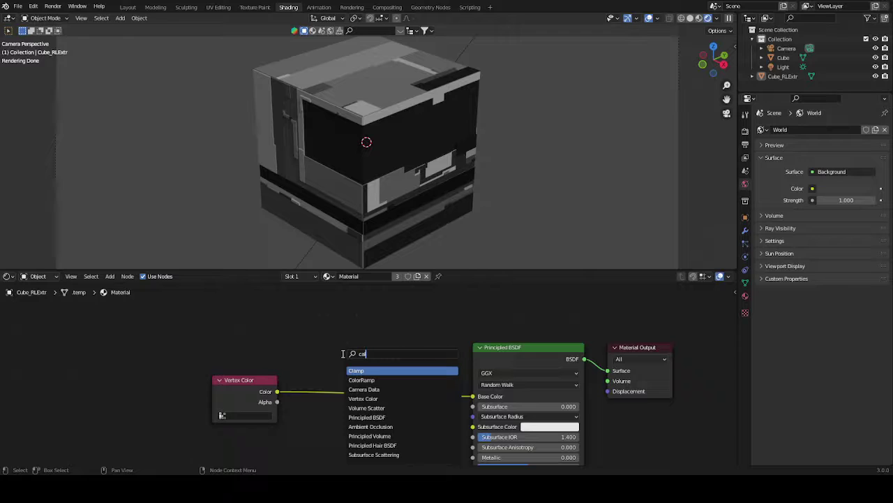
{"action": "left_click", "coordinate": [378, 378]}
{"action": "left_click", "coordinate": [360, 369]}
{"action": "left_click", "coordinate": [417, 388]}
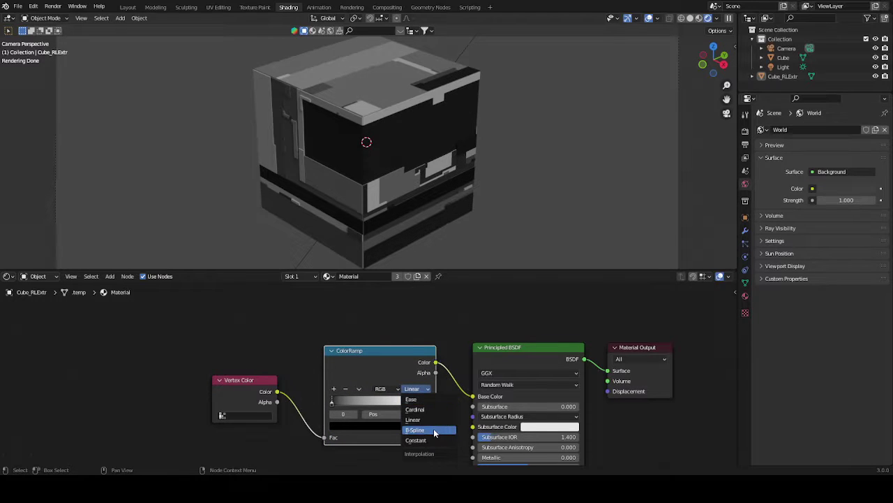
{"action": "left_click", "coordinate": [416, 440]}
Move the ColorRamp's white stop to about 0.41 and add a light blue stop at position 0.668.
{"action": "scroll", "coordinate": [439, 420], "scroll_direction": "up", "scroll_amount": 1}
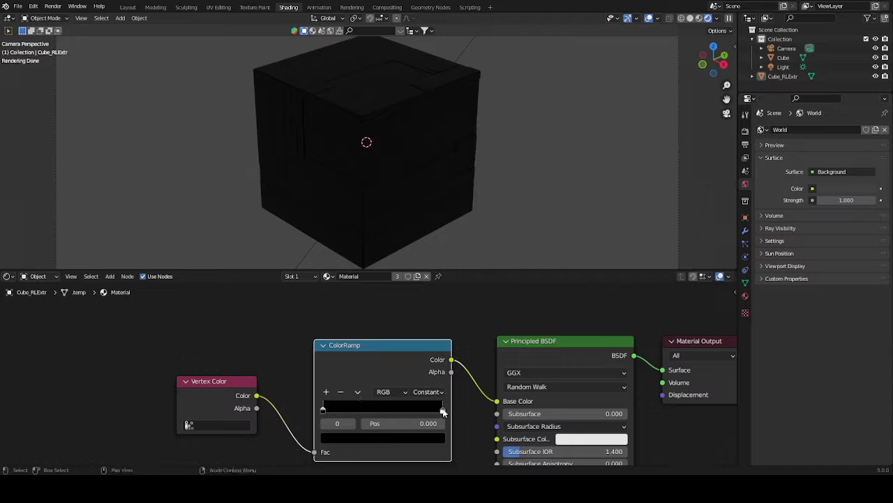
{"action": "left_click_drag", "start_coordinate": [442, 412], "coordinate": [370, 412]}
{"action": "left_click", "coordinate": [370, 439]}
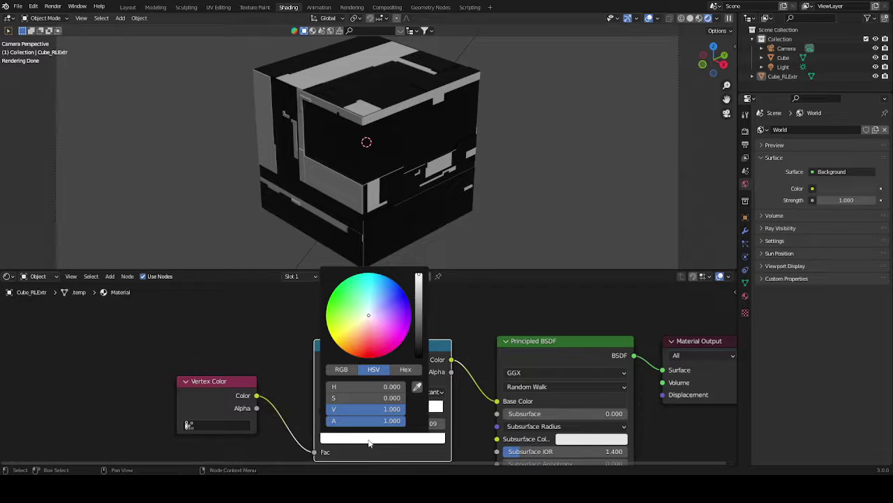
{"action": "left_click", "coordinate": [326, 392]}
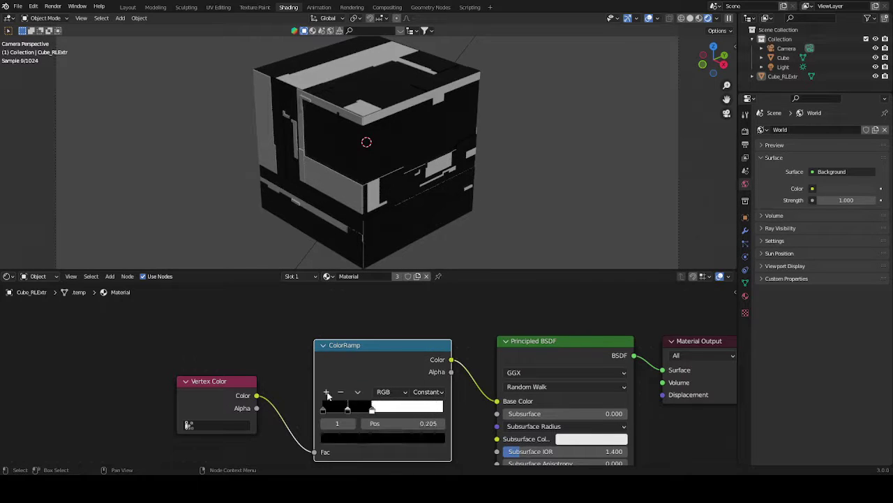
{"action": "left_click_drag", "start_coordinate": [347, 410], "coordinate": [403, 415]}
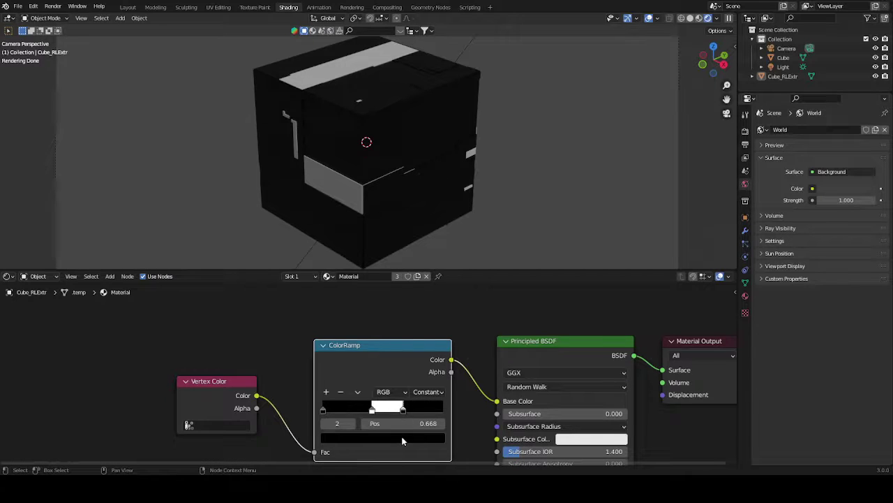
{"action": "left_click", "coordinate": [400, 438]}
{"action": "left_click_drag", "start_coordinate": [421, 305], "coordinate": [379, 300]}
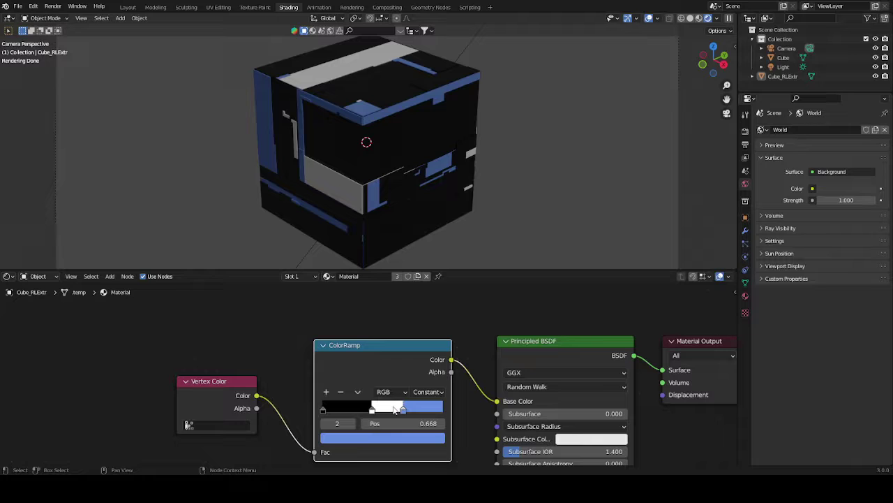
Move the white stop to about 0.27 and add a dark red stop at position 0.136.
{"action": "left_click_drag", "start_coordinate": [371, 411], "coordinate": [355, 411]}
{"action": "left_click", "coordinate": [326, 391]}
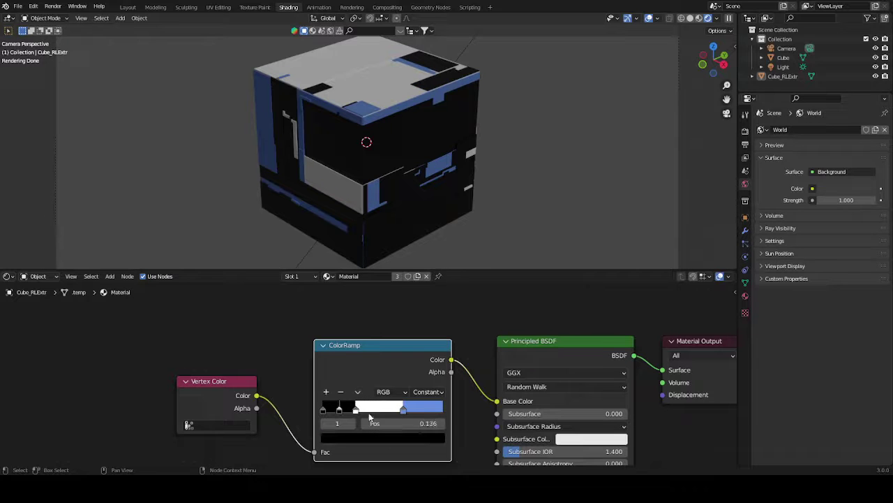
{"action": "left_click", "coordinate": [388, 438]}
{"action": "left_click", "coordinate": [420, 322]}
{"action": "left_click_drag", "start_coordinate": [365, 335], "coordinate": [368, 352]}
{"action": "scroll", "coordinate": [324, 427], "scroll_direction": "up", "scroll_amount": 2}
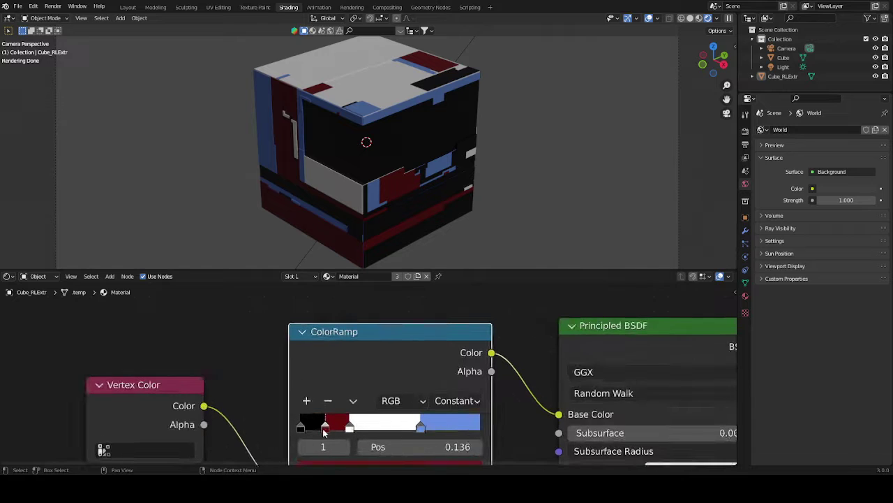
Move the dark red stop to position 0.227 and the white stop to about 0.42, keeping the blue stop at 0.668.
{"action": "left_click_drag", "start_coordinate": [323, 427], "coordinate": [362, 427]}
{"action": "left_click_drag", "start_coordinate": [421, 430], "coordinate": [405, 427]}
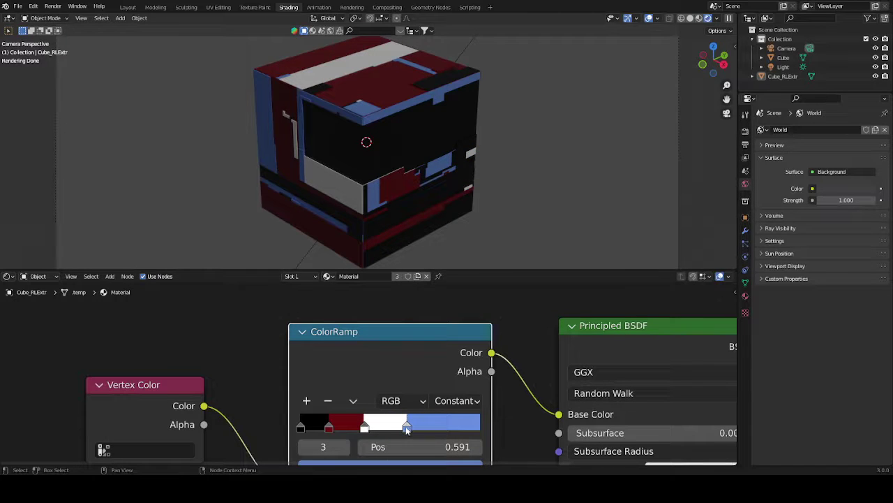
{"action": "mouse_move", "coordinate": [406, 428]}
{"action": "left_mouse_down"}
{"action": "mouse_move", "coordinate": [394, 429]}
{"action": "mouse_move", "coordinate": [420, 429]}
{"action": "left_mouse_up"}
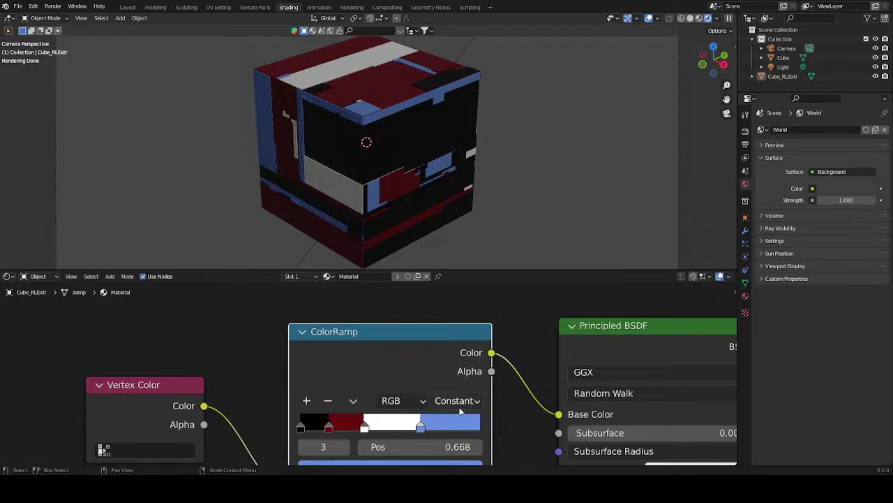
{"action": "left_click_drag", "start_coordinate": [365, 427], "coordinate": [341, 433]}
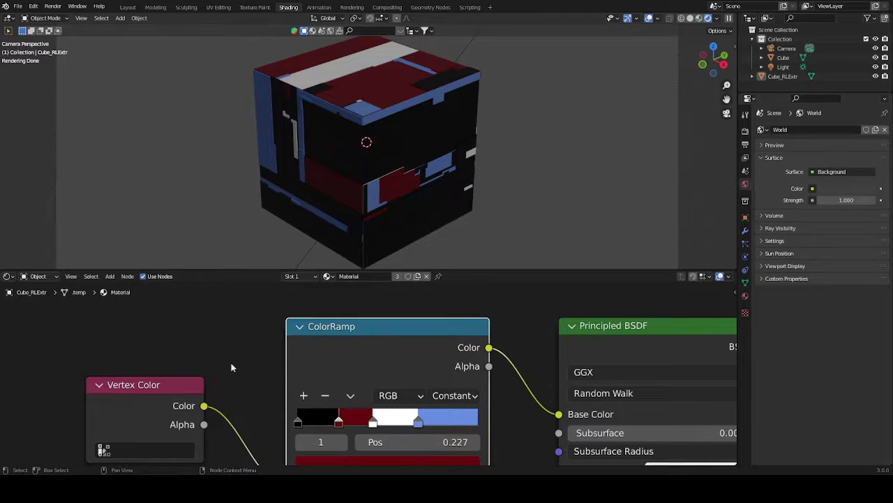
Space out the Vertex Color and ColorRamp nodes, and move the blue stop to position 0.709.
{"action": "scroll", "coordinate": [237, 364], "scroll_direction": "down", "scroll_amount": 2}
{"action": "left_click_drag", "start_coordinate": [228, 379], "coordinate": [210, 393]}
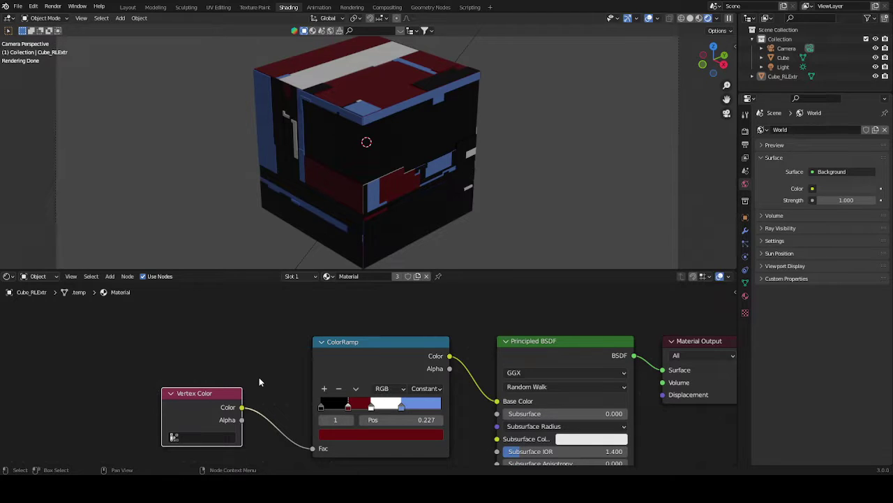
{"action": "left_click_drag", "start_coordinate": [403, 349], "coordinate": [388, 342]}
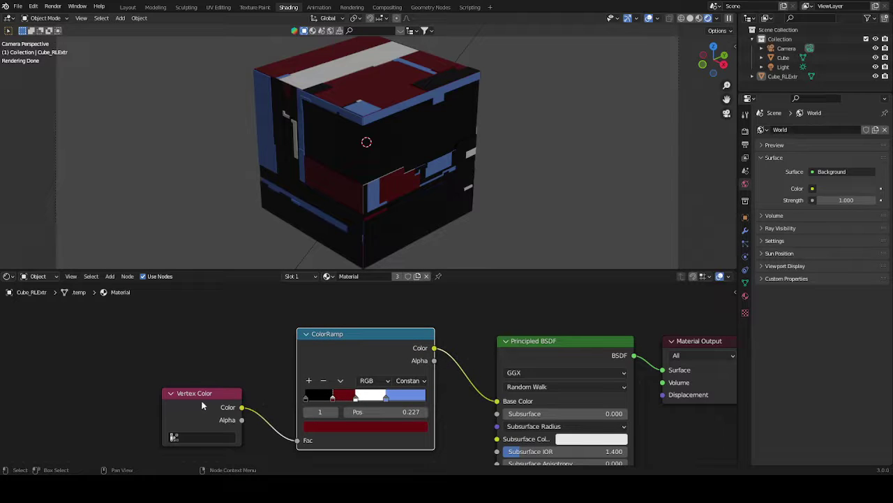
{"action": "left_click_drag", "start_coordinate": [202, 405], "coordinate": [199, 432]}
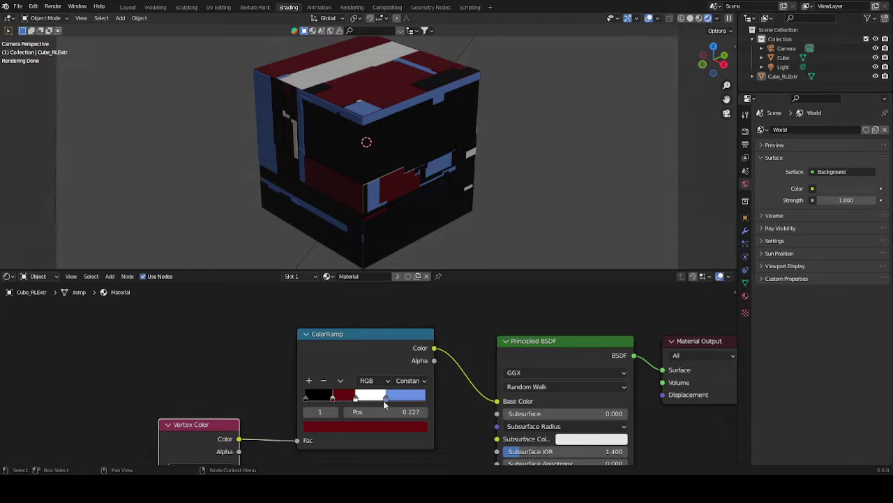
{"action": "left_click_drag", "start_coordinate": [386, 396], "coordinate": [391, 400]}
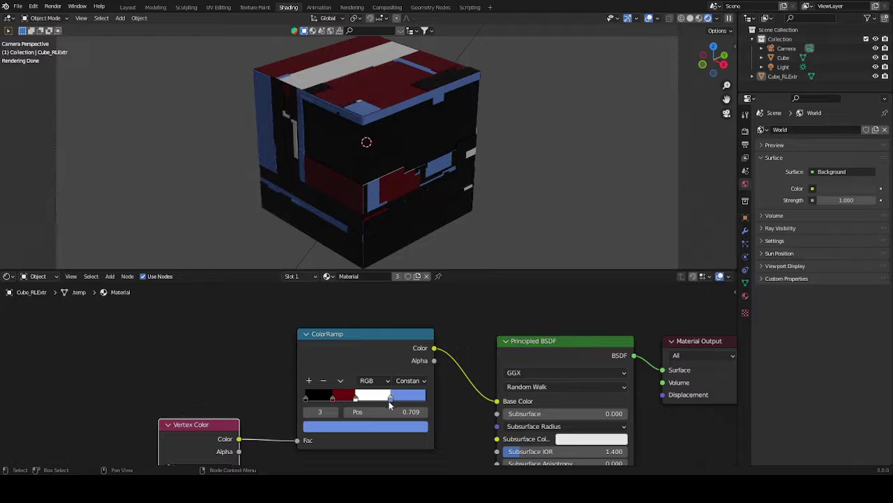